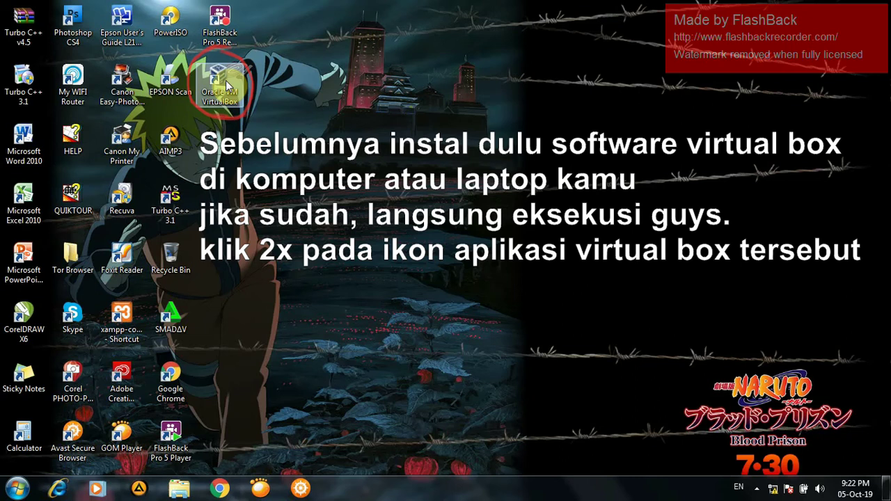
Open Oracle VM VirtualBox and set up a new virtual machine named "windows 7", type Microsoft Windows, with 512 MB of memory.
{"action": "double_click", "coordinate": [219, 84]}
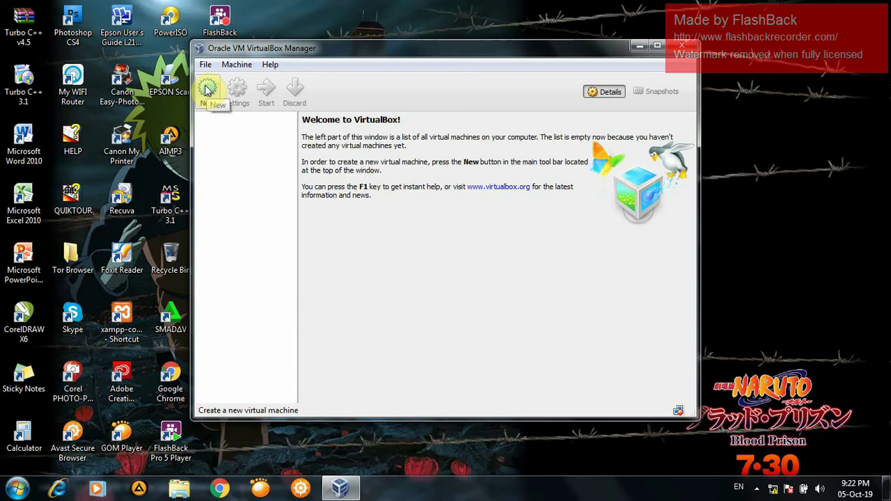
{"action": "left_click", "coordinate": [205, 89]}
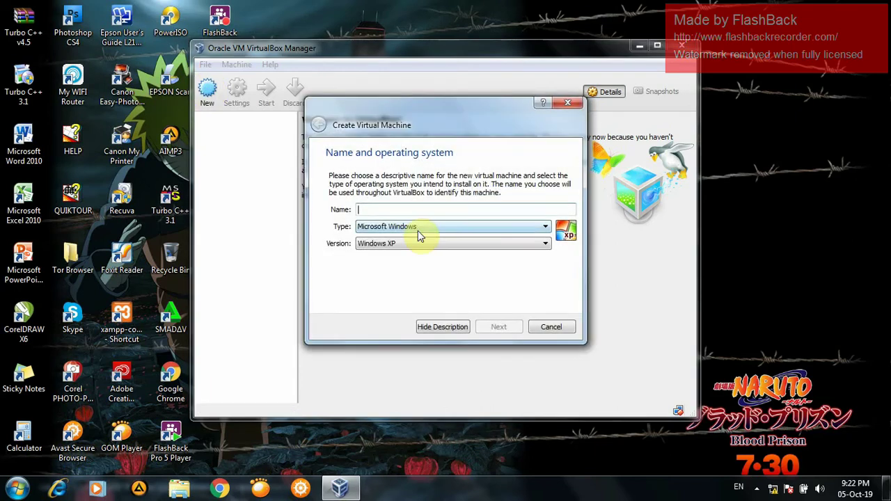
{"action": "left_click", "coordinate": [381, 208]}
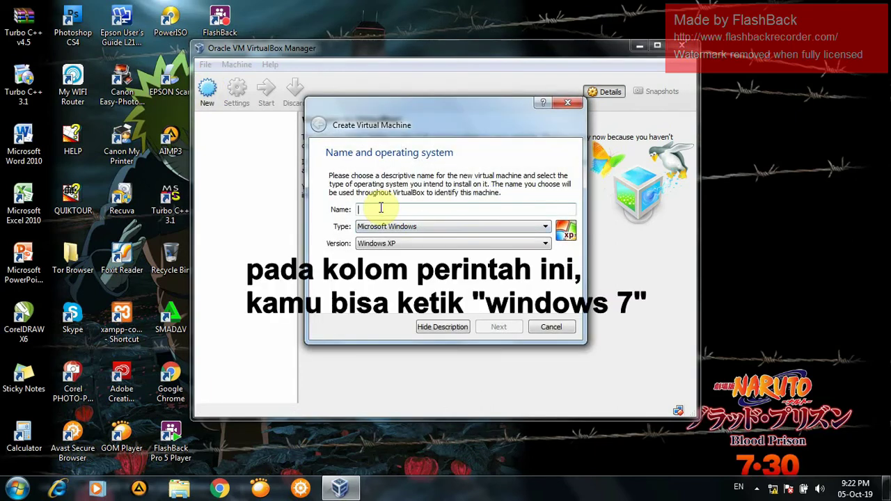
{"action": "type", "text": "window"}
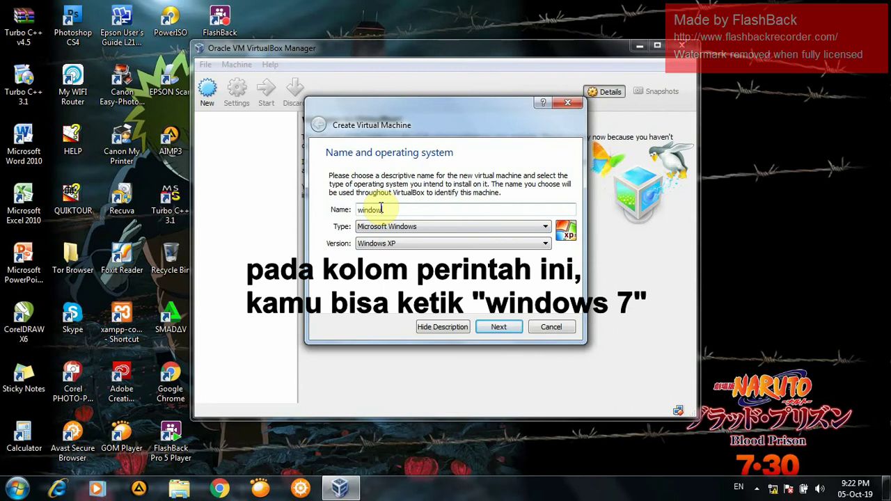
{"action": "type", "text": "s 7"}
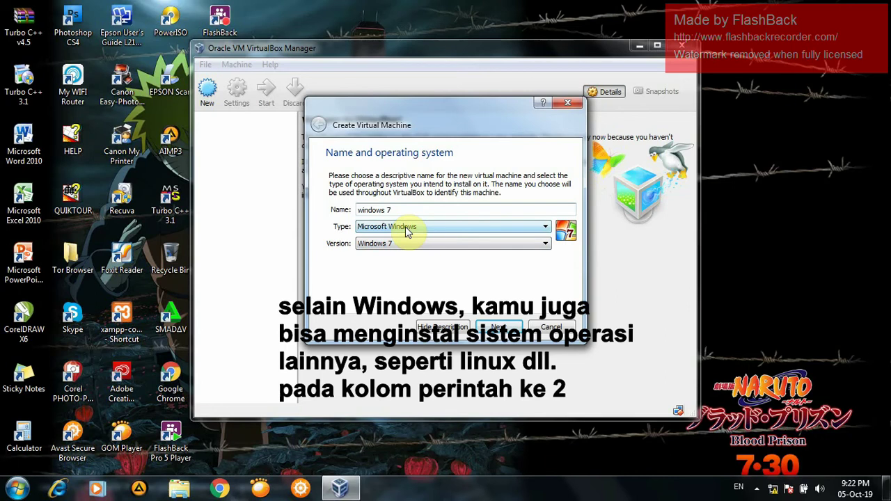
{"action": "left_click", "coordinate": [408, 232]}
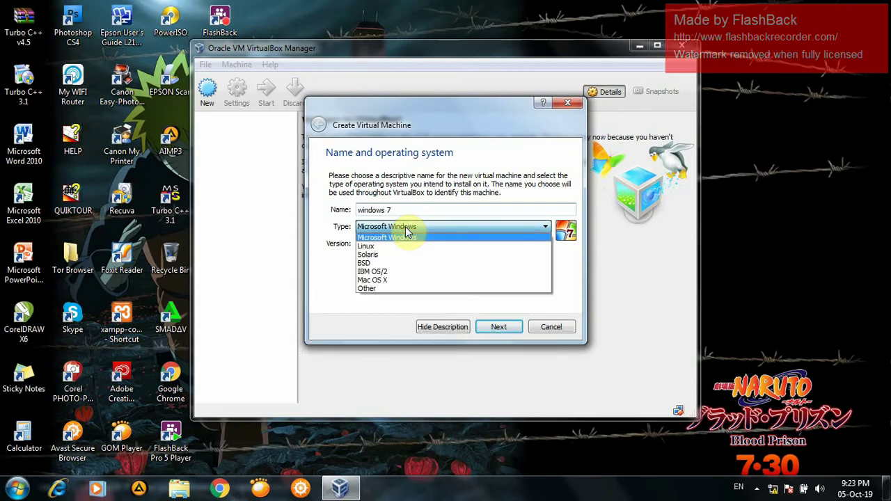
{"action": "left_click", "coordinate": [408, 235]}
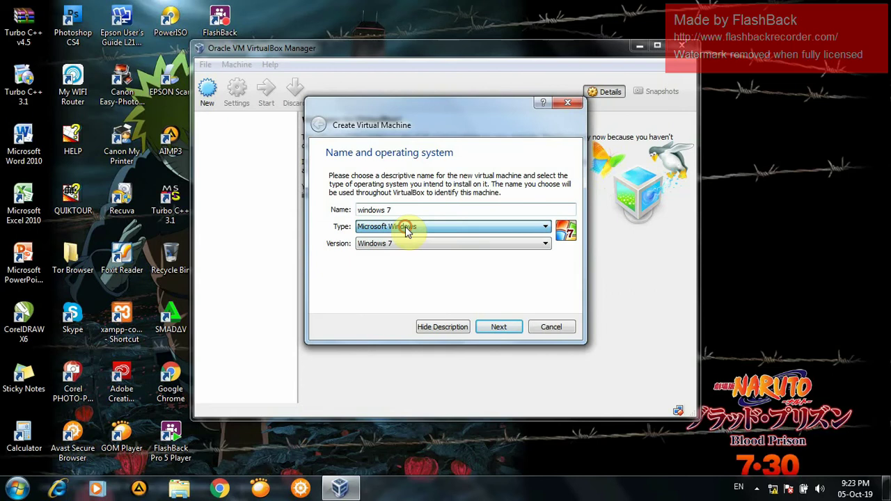
{"action": "left_click", "coordinate": [497, 328]}
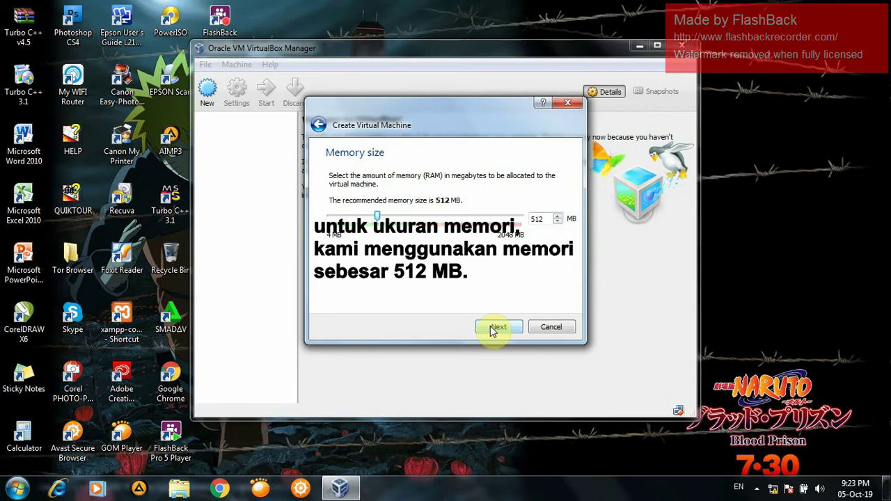
{"action": "left_click", "coordinate": [492, 329]}
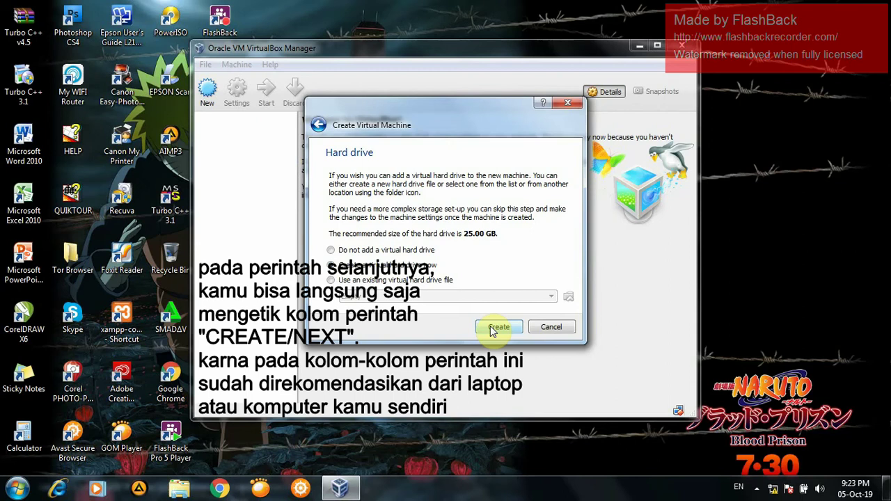
Create the virtual machine with a new fixed-size 25.00 GB VDI hard drive named "windows 7".
{"action": "left_click", "coordinate": [492, 330]}
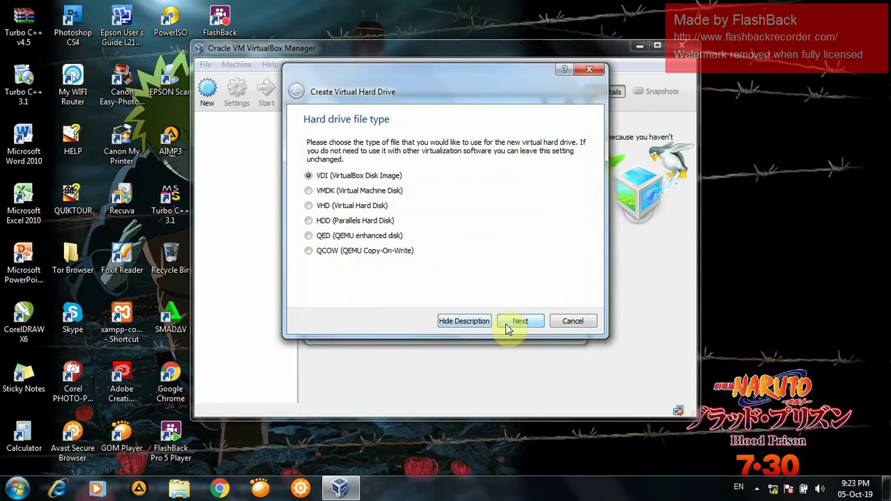
{"action": "left_click", "coordinate": [505, 324]}
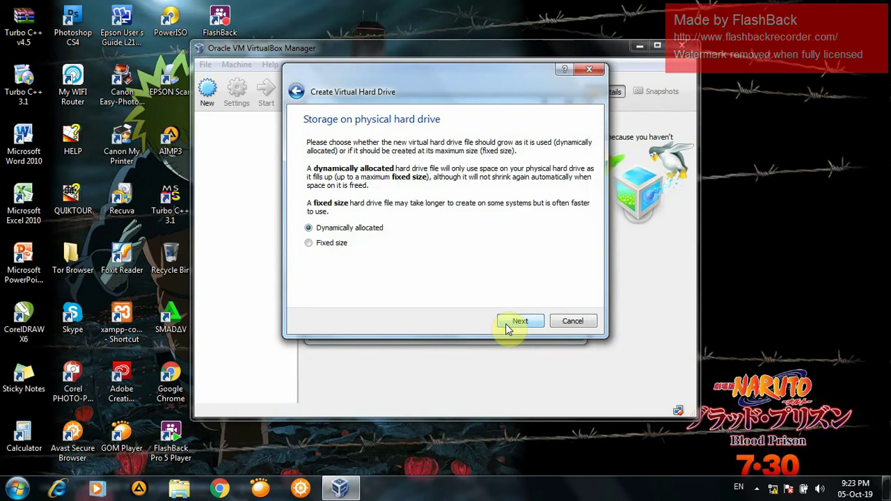
{"action": "left_click", "coordinate": [310, 244]}
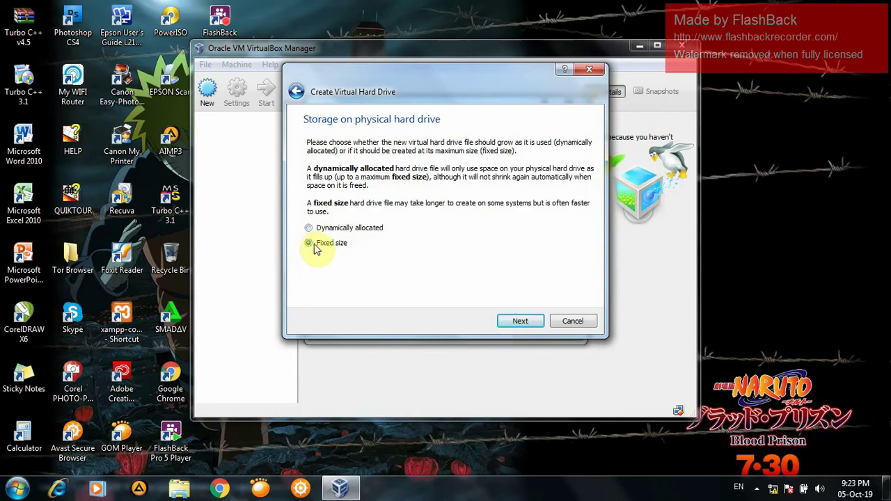
{"action": "left_click", "coordinate": [521, 321]}
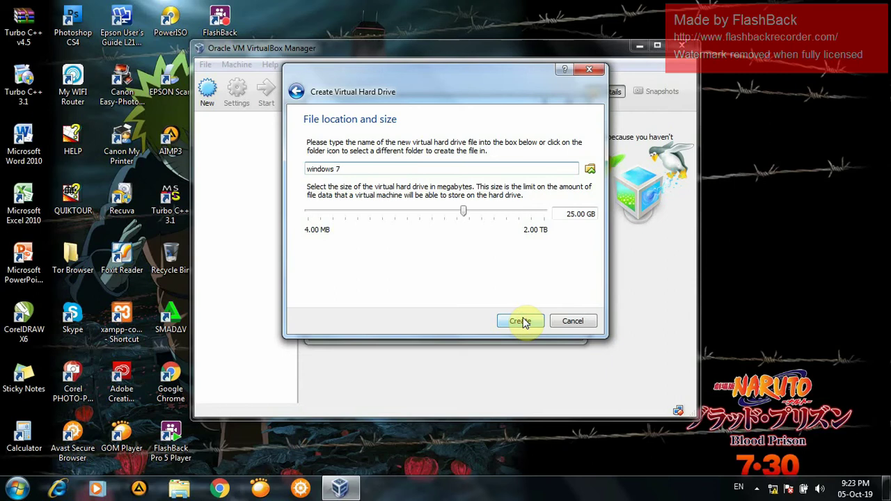
{"action": "left_click", "coordinate": [522, 321]}
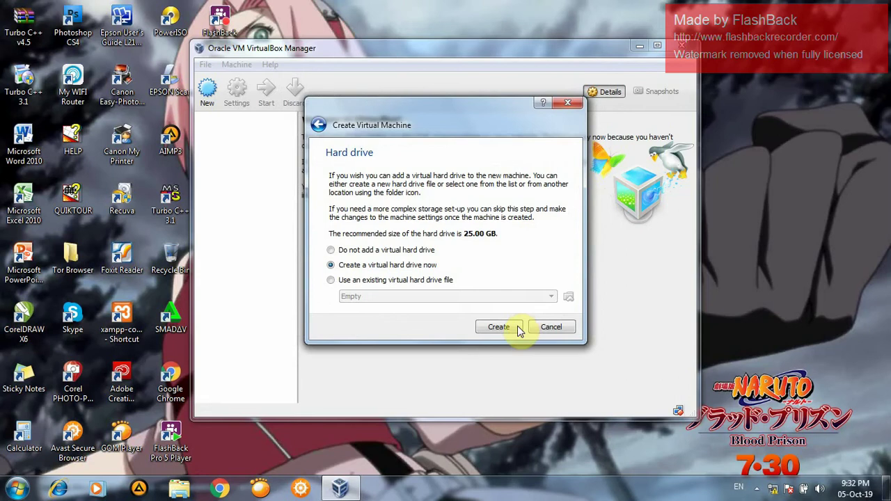
{"action": "left_click", "coordinate": [519, 328]}
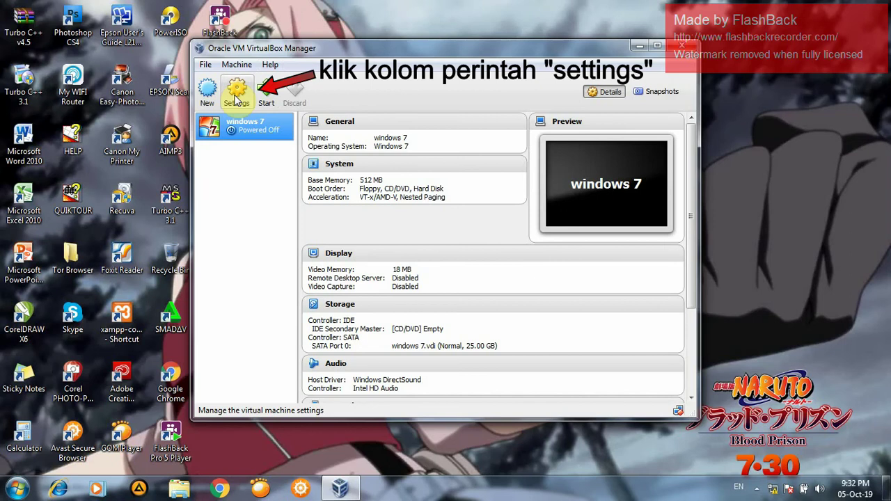
Attach the WIN-7(32 bit) image from Data (D:) to the virtual machine's empty IDE CD/DVD drive and save the settings.
{"action": "left_click", "coordinate": [236, 101]}
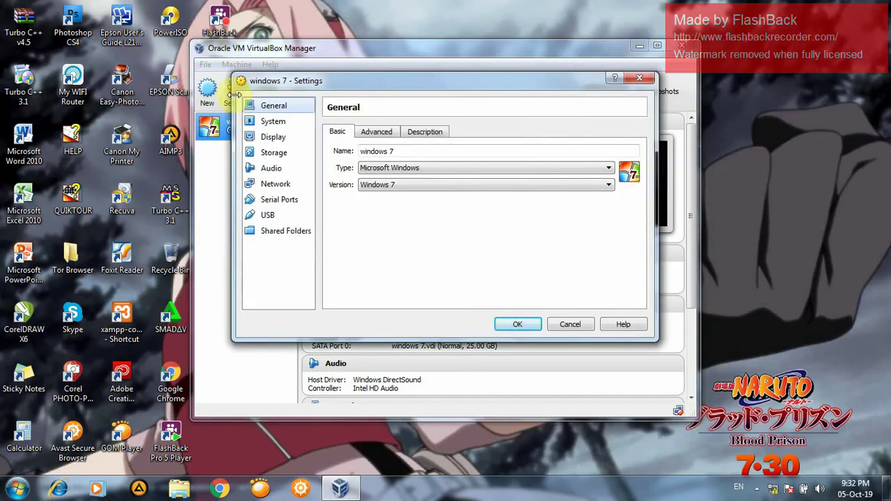
{"action": "left_click", "coordinate": [265, 153]}
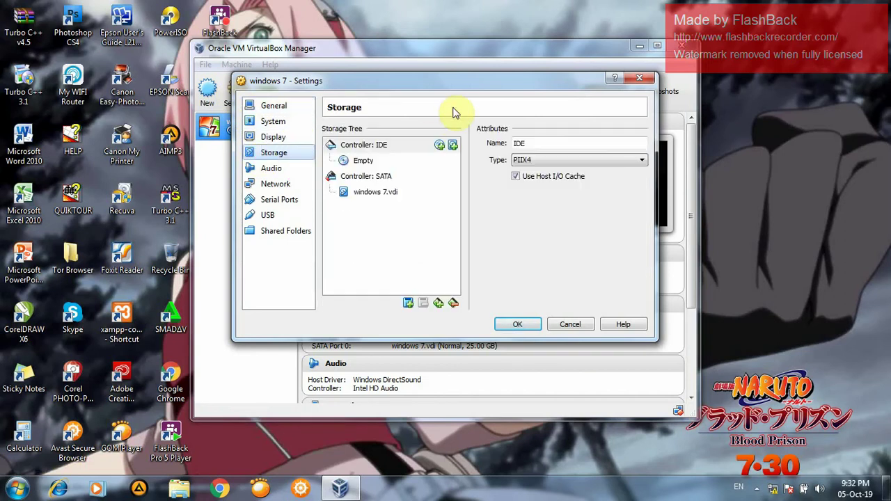
{"action": "left_click", "coordinate": [351, 162]}
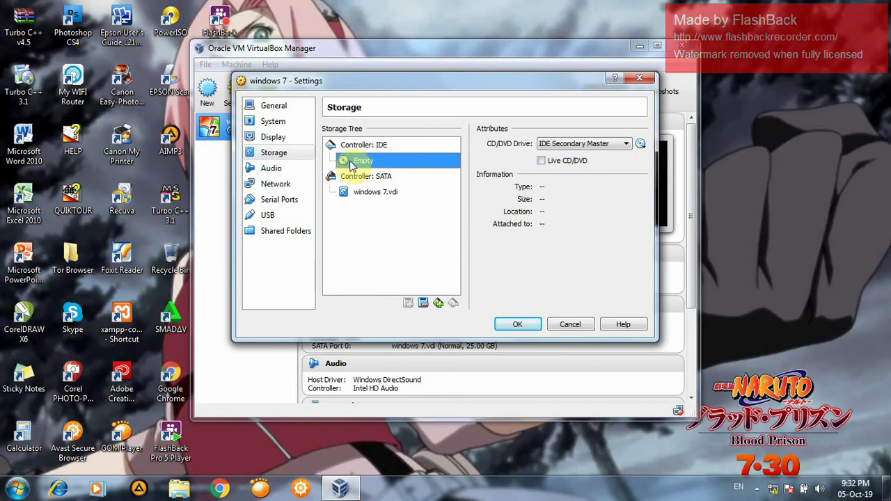
{"action": "left_click", "coordinate": [641, 144]}
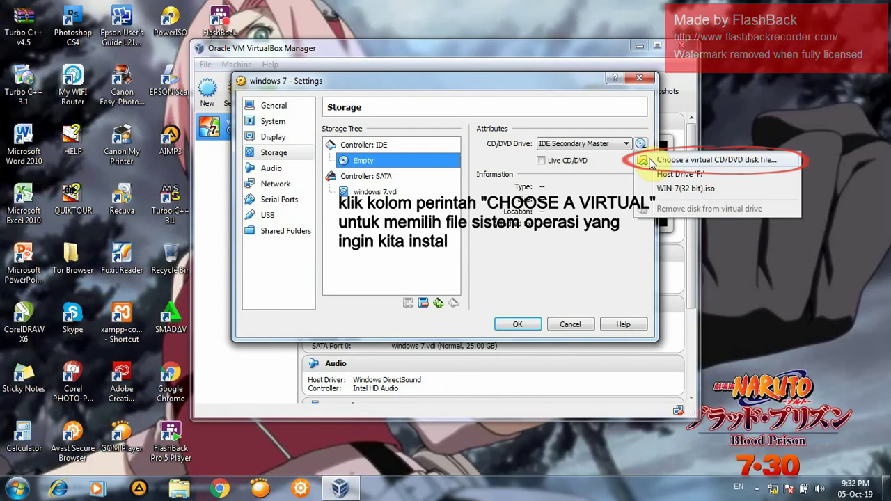
{"action": "left_click", "coordinate": [650, 161]}
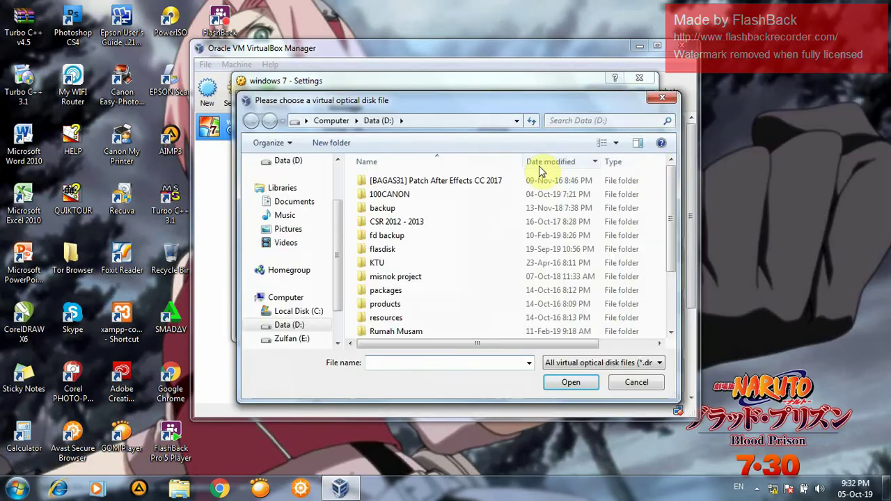
{"action": "left_click", "coordinate": [670, 241]}
{"action": "left_click_drag", "start_coordinate": [670, 240], "coordinate": [670, 289]}
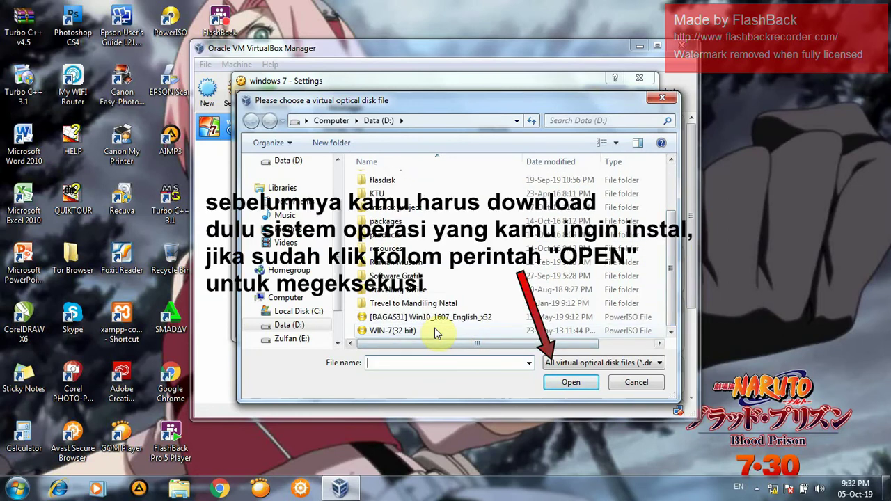
{"action": "left_click", "coordinate": [435, 332]}
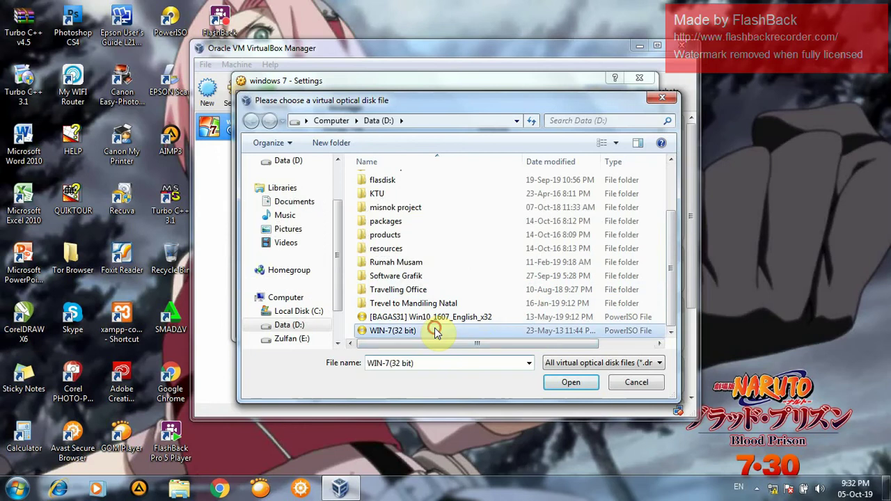
{"action": "left_click", "coordinate": [563, 384]}
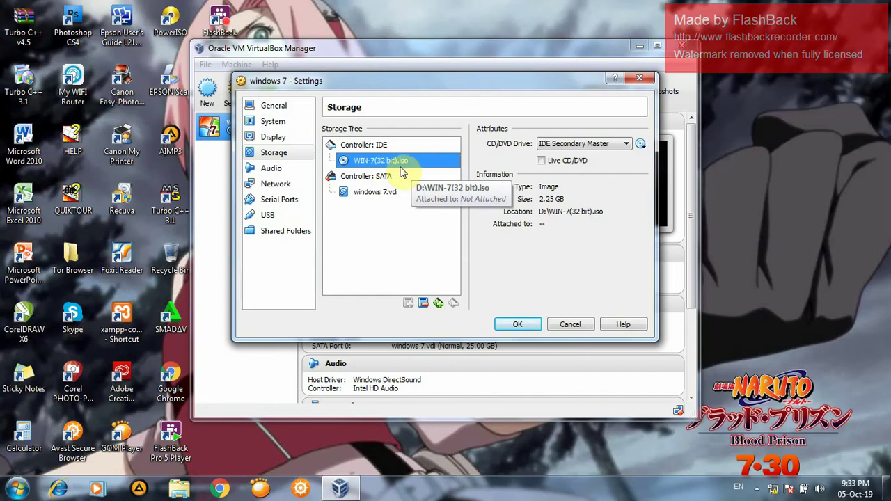
{"action": "left_click", "coordinate": [519, 325]}
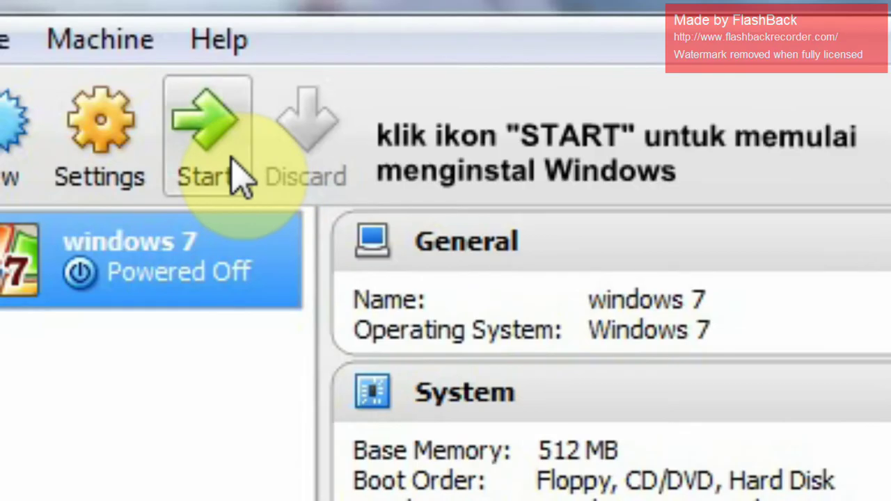
Boot the virtual machine in a maximized window and begin installing Windows 7 with English, English (United States) format and US keyboard.
{"action": "left_click", "coordinate": [239, 175]}
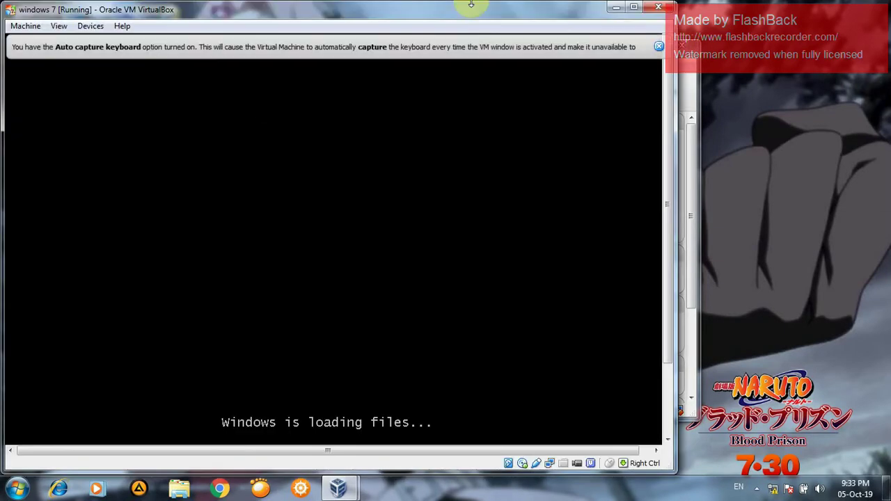
{"action": "left_click", "coordinate": [633, 7]}
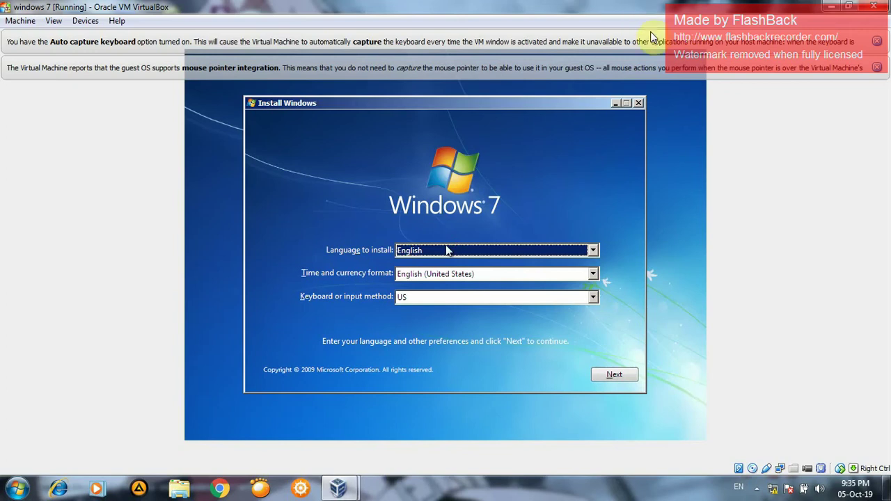
{"action": "left_click", "coordinate": [614, 377]}
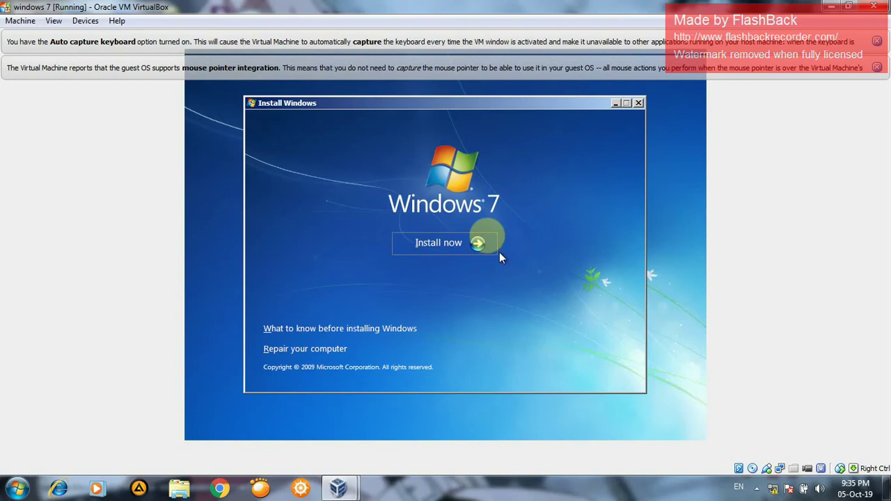
{"action": "left_click", "coordinate": [476, 245]}
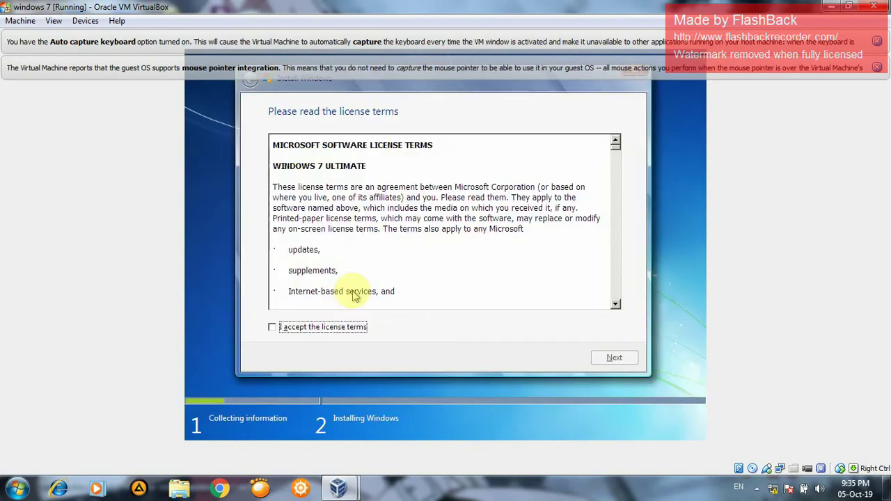
Accept the Windows 7 license terms and choose the Custom (advanced) installation.
{"action": "left_click", "coordinate": [272, 327]}
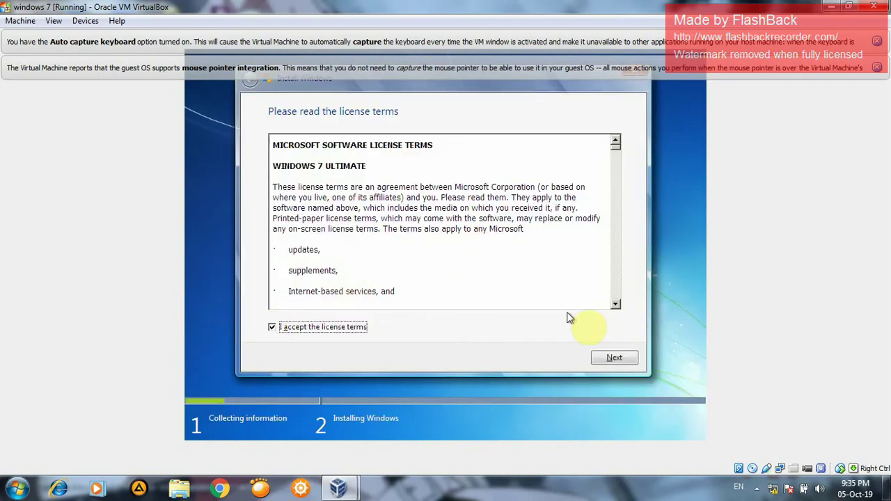
{"action": "left_click", "coordinate": [627, 358]}
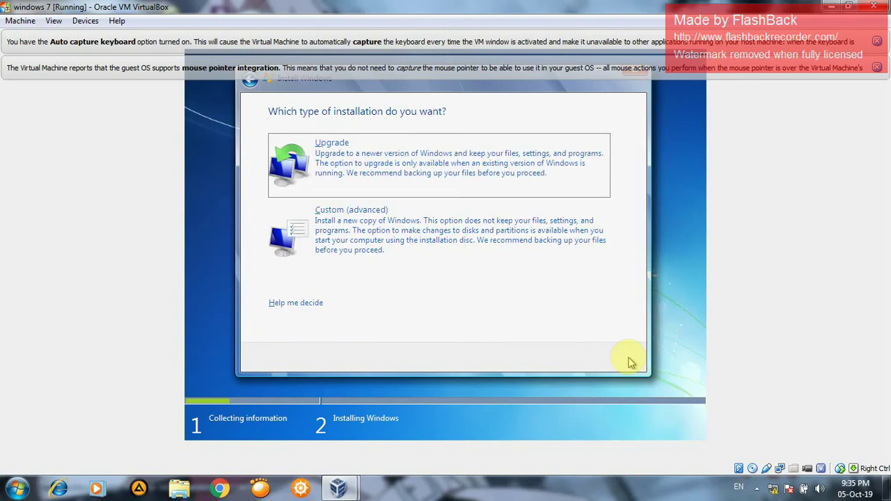
{"action": "left_click", "coordinate": [367, 227]}
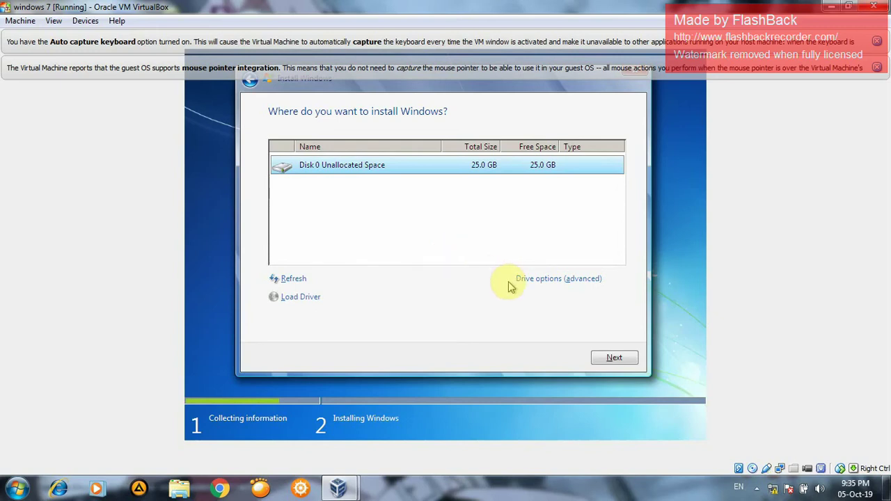
Create a 12500 MB partition on Disk 0's unallocated space, allow additional system partitions, and proceed with the Windows installation.
{"action": "left_click", "coordinate": [558, 280]}
{"action": "left_click", "coordinate": [551, 280]}
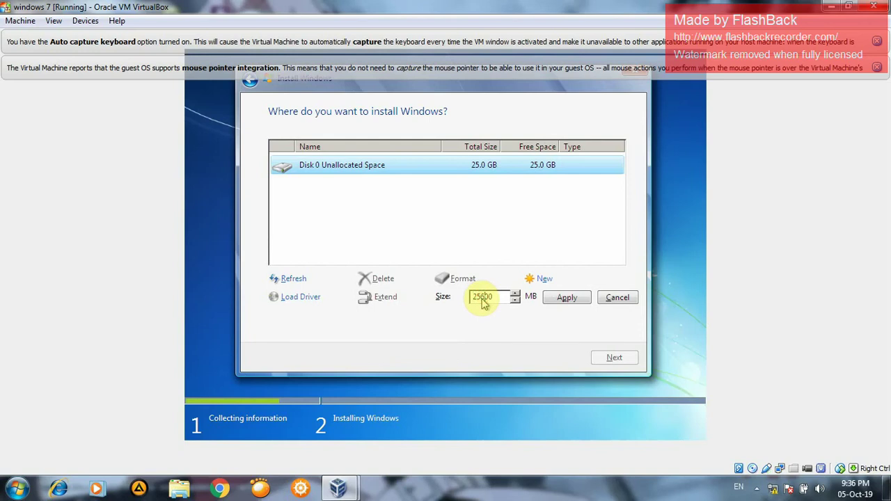
{"action": "key", "text": "BackSpace"}
{"action": "key", "text": "BackSpace"}
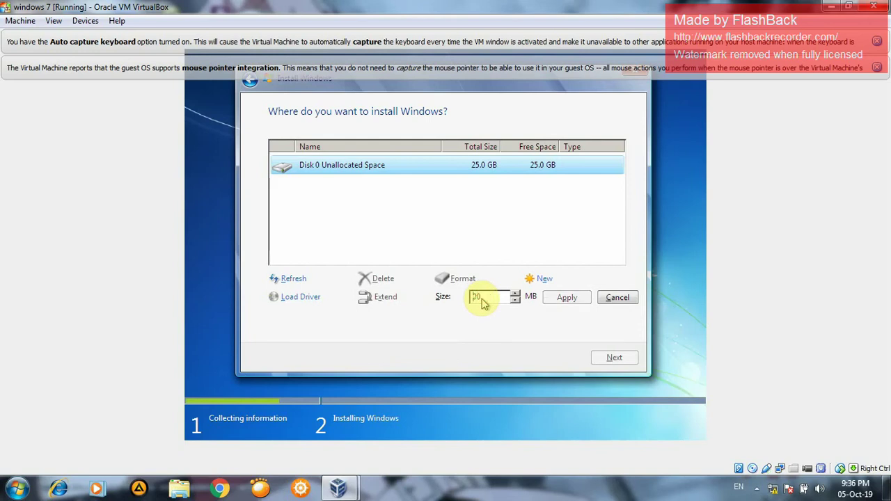
{"action": "type", "text": "12500"}
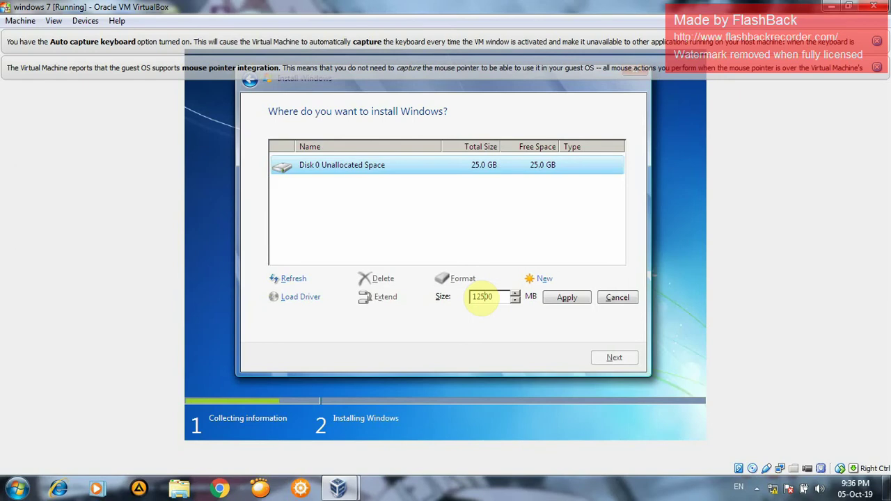
{"action": "left_click", "coordinate": [570, 298]}
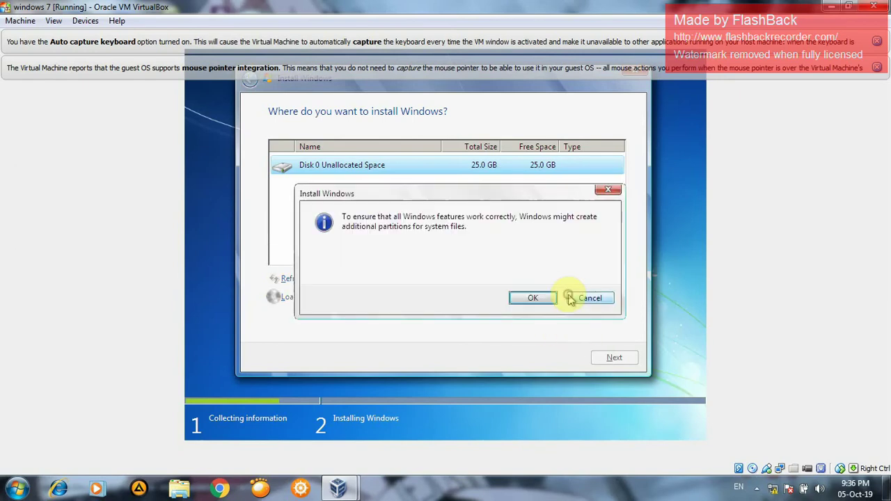
{"action": "left_click", "coordinate": [546, 298]}
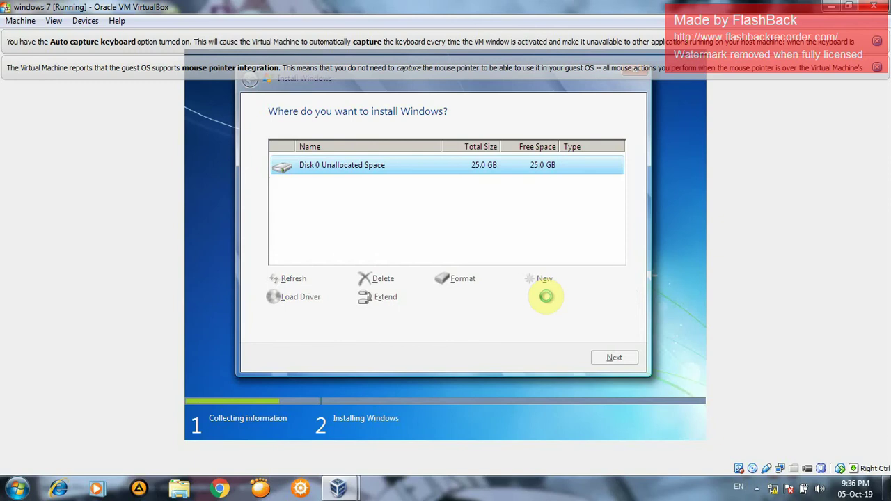
{"action": "left_click", "coordinate": [603, 359]}
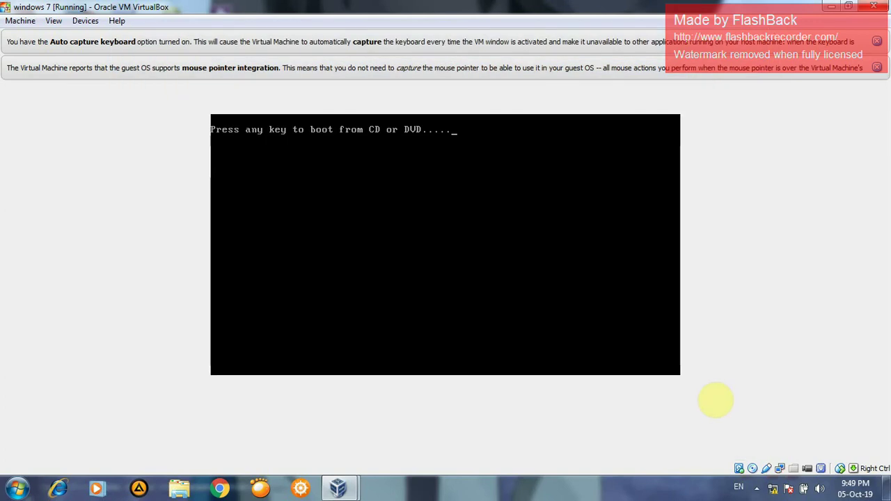
Enter the account user name in Windows setup and continue to the password page.
{"action": "key", "text": "Return"}
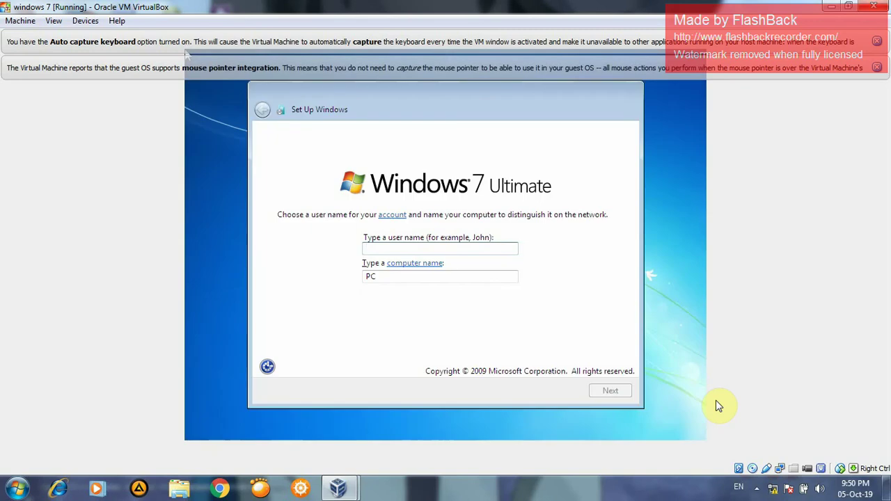
{"action": "type", "text": "sdgsn"}
{"action": "key", "text": "Return"}
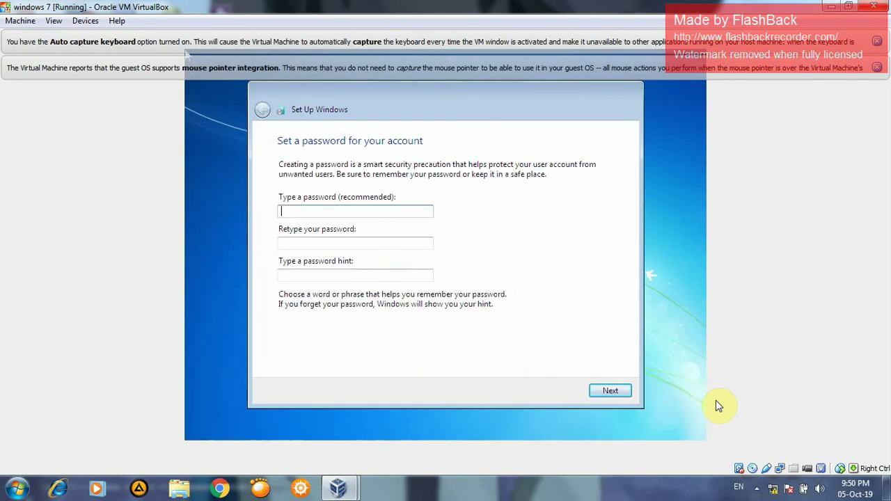
Enter and retype the account password, and clear both password fields.
{"action": "type", "text": "**********"}
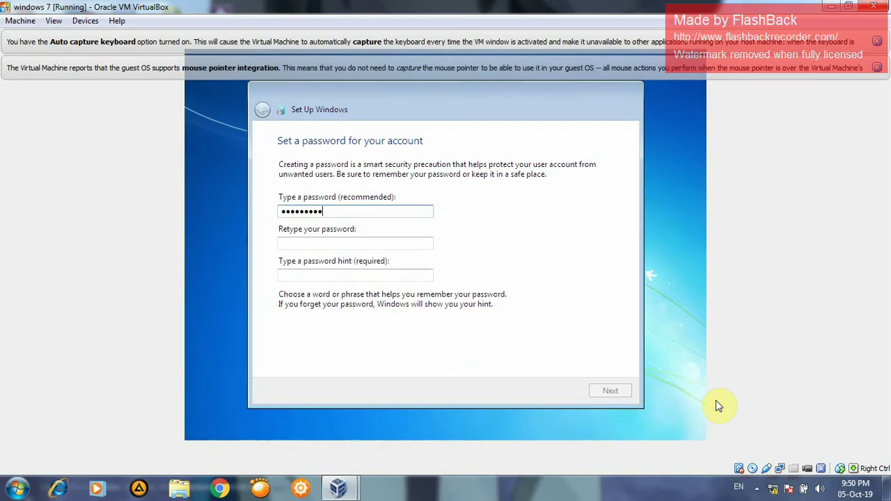
{"action": "left_click", "coordinate": [404, 243]}
{"action": "type", "text": "**********"}
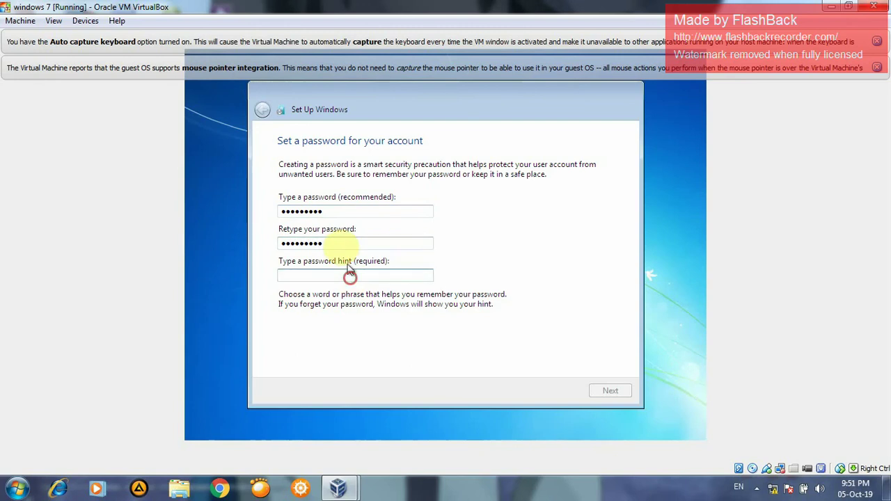
{"action": "double_click", "coordinate": [330, 241]}
{"action": "key", "text": "BackSpace"}
{"action": "double_click", "coordinate": [328, 211]}
{"action": "key", "text": "BackSpace"}
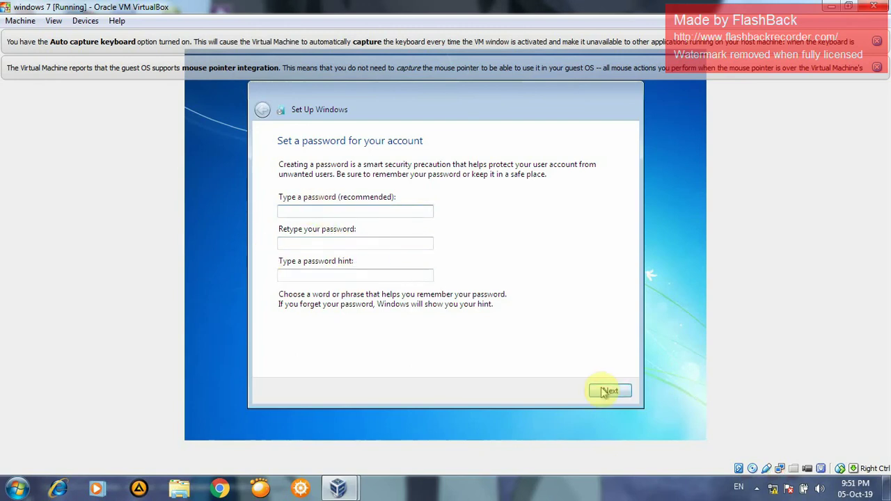
Complete the setup pages with a blank account password, Ask me later for updates, and Public network as the location.
{"action": "left_click", "coordinate": [608, 391]}
{"action": "left_click", "coordinate": [609, 390]}
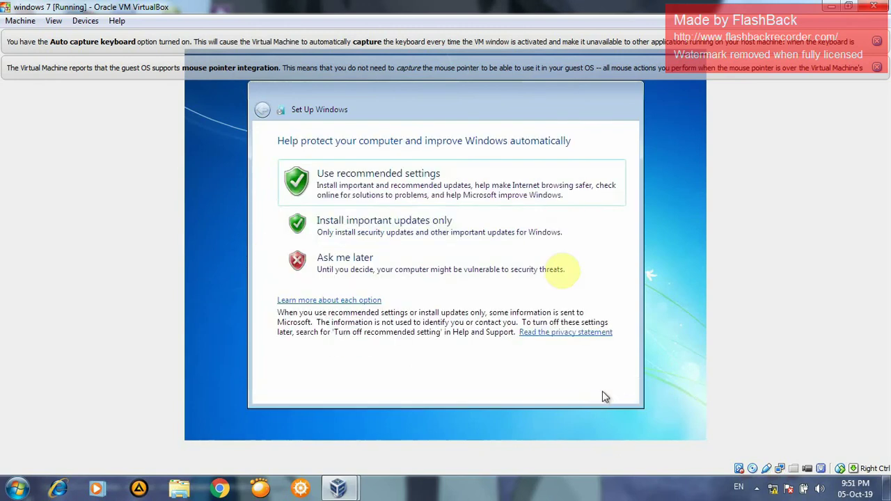
{"action": "left_click", "coordinate": [465, 254]}
{"action": "left_click", "coordinate": [607, 390]}
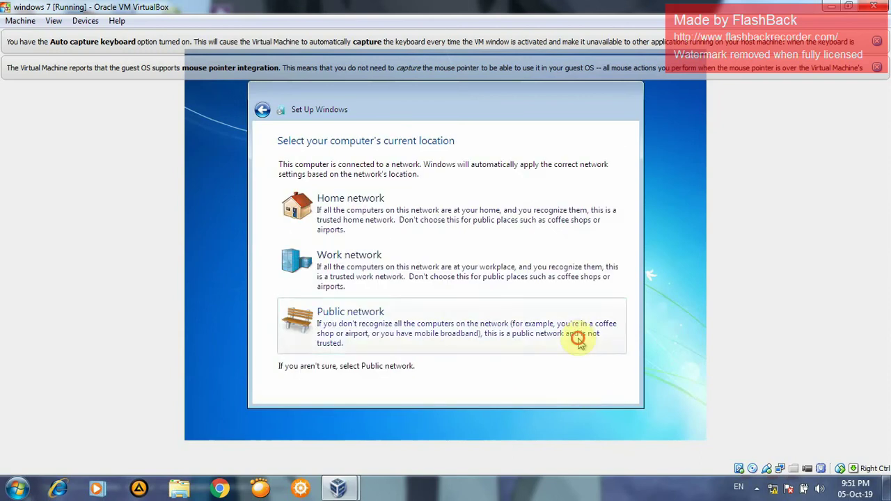
{"action": "left_click", "coordinate": [579, 338]}
Minimize the Command Prompt window during setup and continue booting to the Windows 7 desktop.
{"action": "key", "text": "shift+F10"}
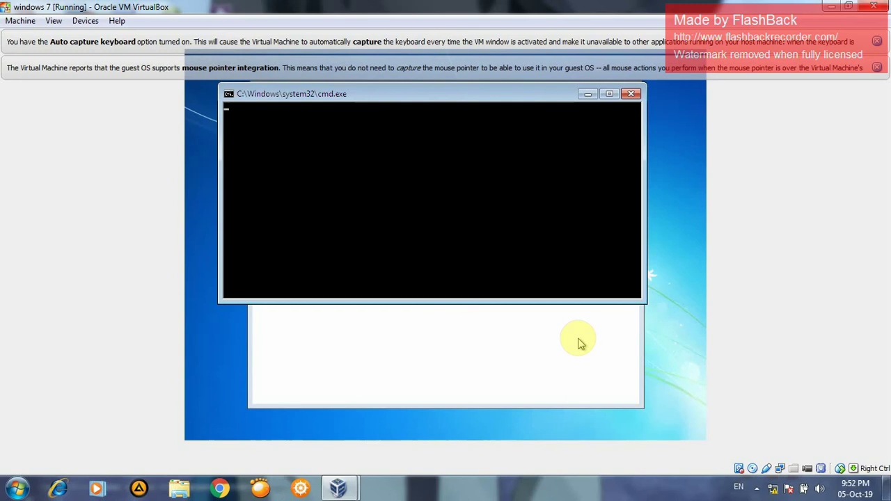
{"action": "left_click", "coordinate": [587, 95]}
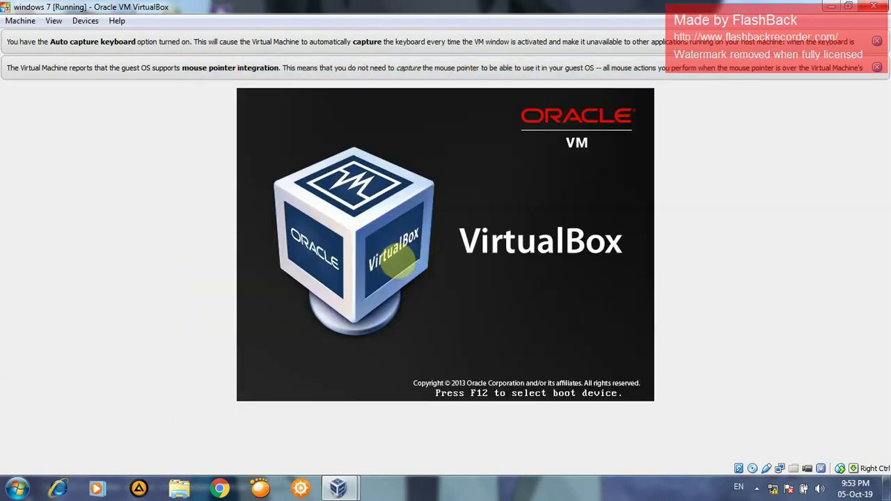
{"action": "key", "text": "Return"}
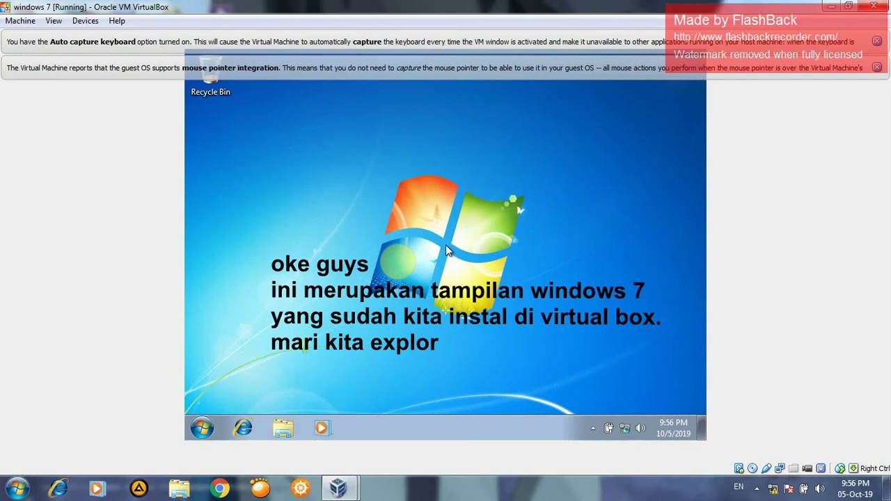
Look over the guest's Start menu, and browse the Documents and Music libraries and Local Disk (C:) in Windows Explorer.
{"action": "left_click", "coordinate": [201, 428]}
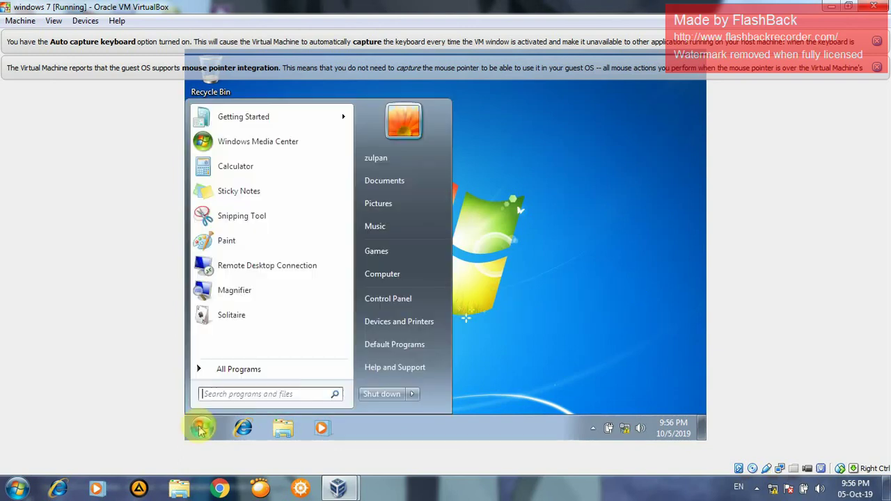
{"action": "left_click", "coordinate": [200, 428]}
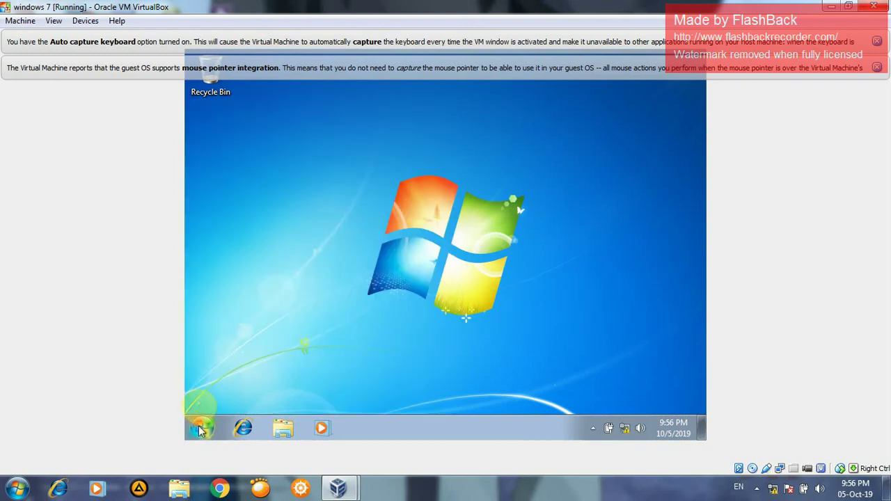
{"action": "left_click", "coordinate": [282, 430]}
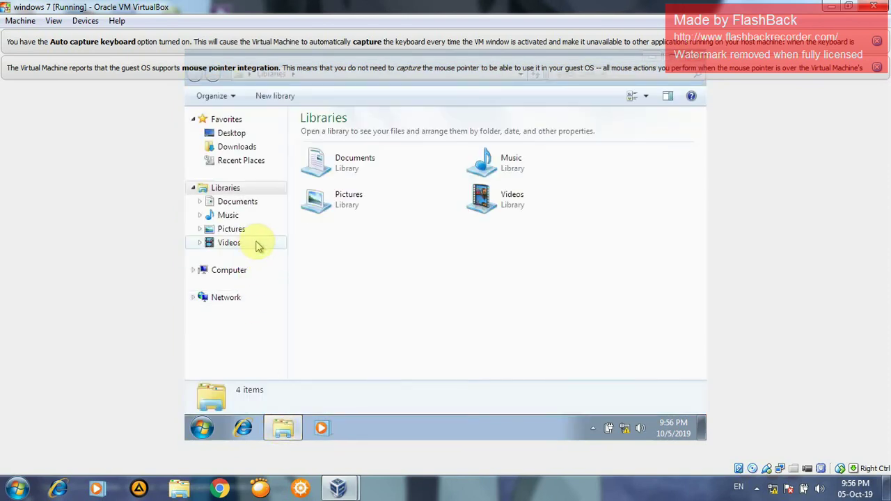
{"action": "left_click", "coordinate": [263, 202]}
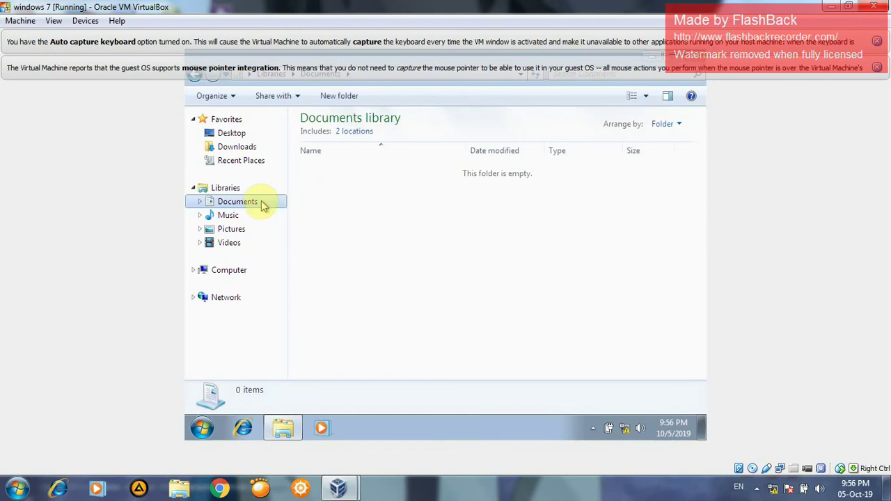
{"action": "left_click", "coordinate": [258, 214]}
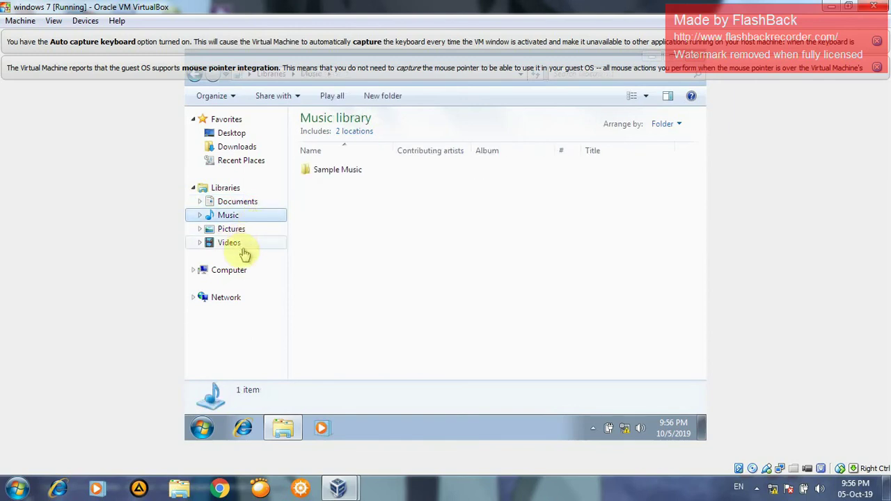
{"action": "left_click", "coordinate": [237, 277]}
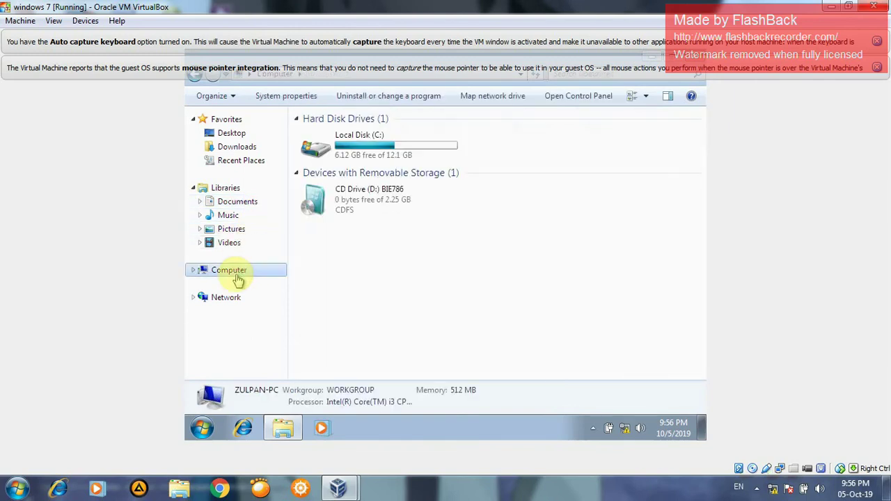
{"action": "double_click", "coordinate": [344, 139]}
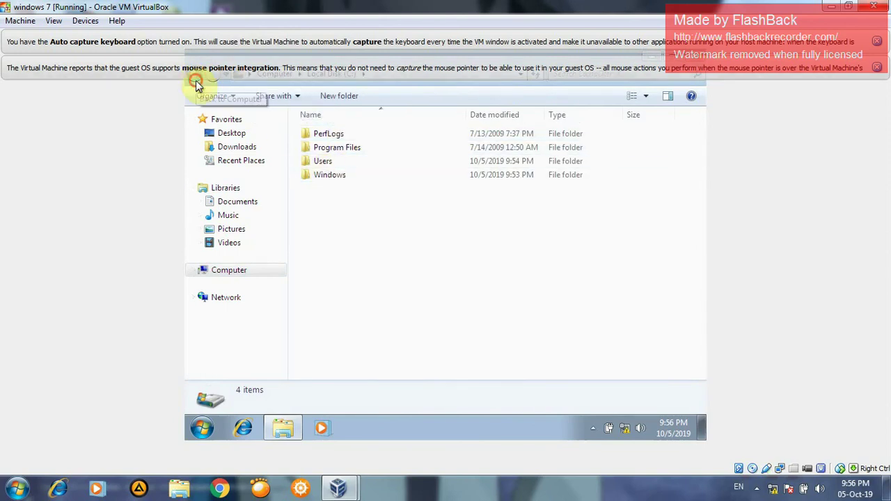
Dismiss the mouse pointer integration and Auto capture keyboard messages covering the virtual machine's display.
{"action": "mouse_move", "coordinate": [195, 79]}
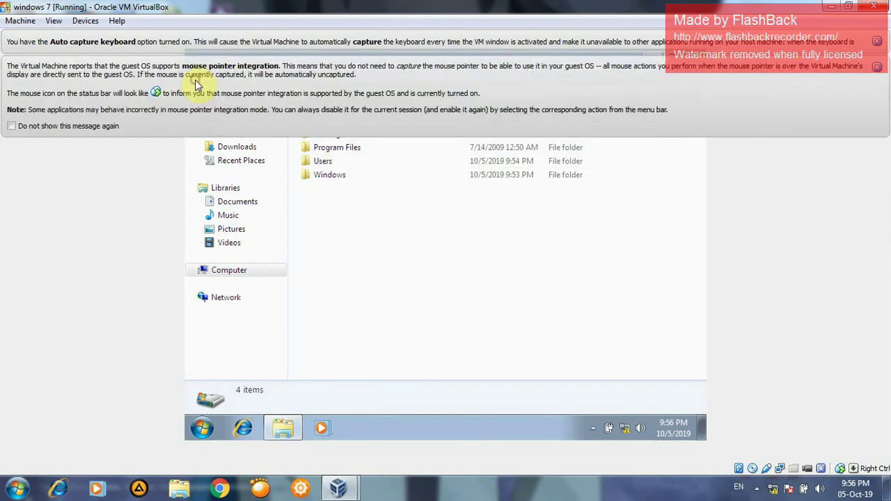
{"action": "left_click", "coordinate": [877, 66]}
{"action": "left_click", "coordinate": [878, 44]}
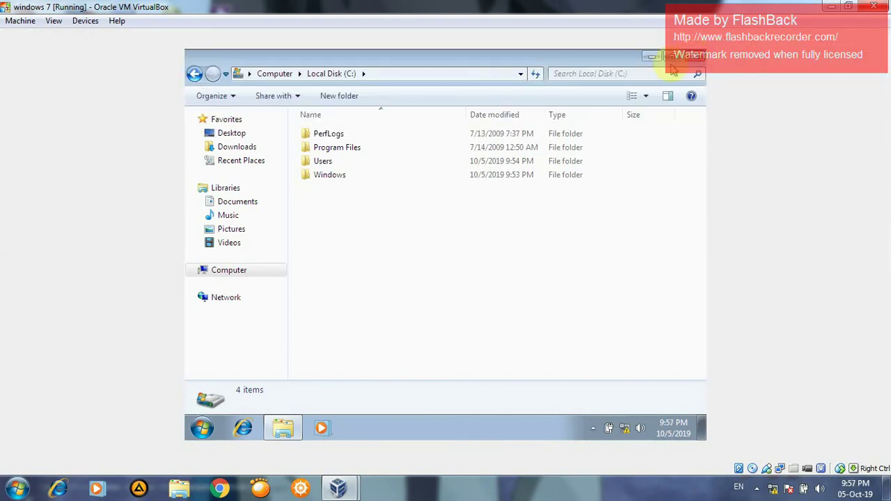
Browse CD Drive (D:) and the Pictures and Videos libraries, and close the Explorer window.
{"action": "left_click", "coordinate": [231, 279]}
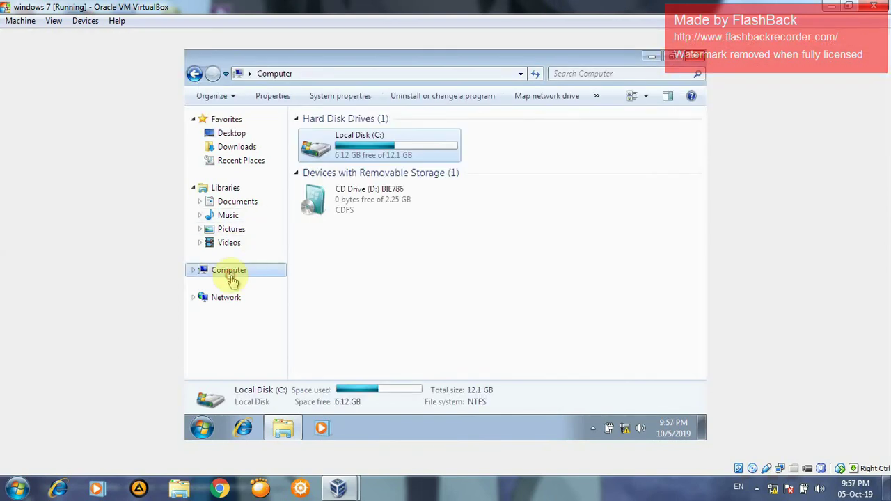
{"action": "double_click", "coordinate": [355, 202]}
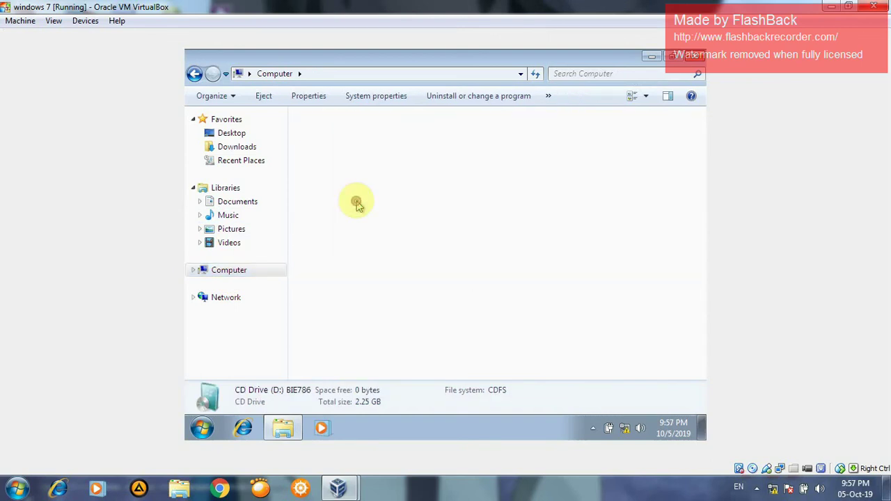
{"action": "left_click", "coordinate": [240, 230]}
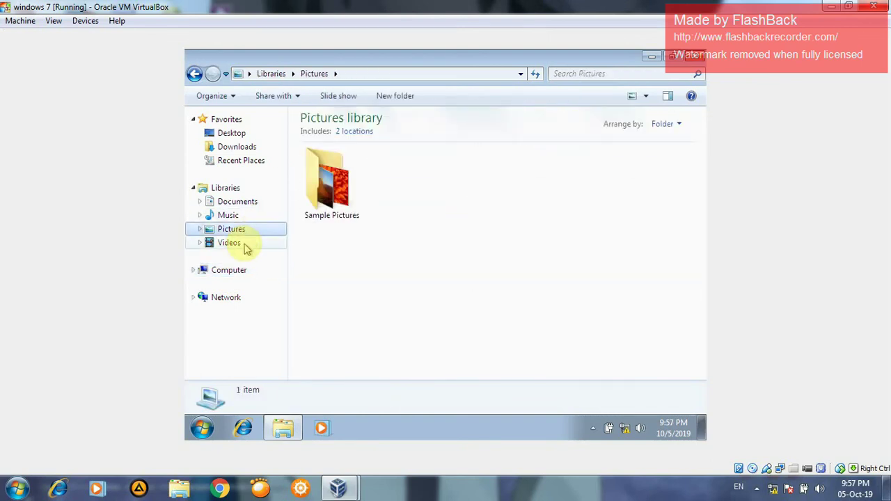
{"action": "left_click", "coordinate": [243, 248]}
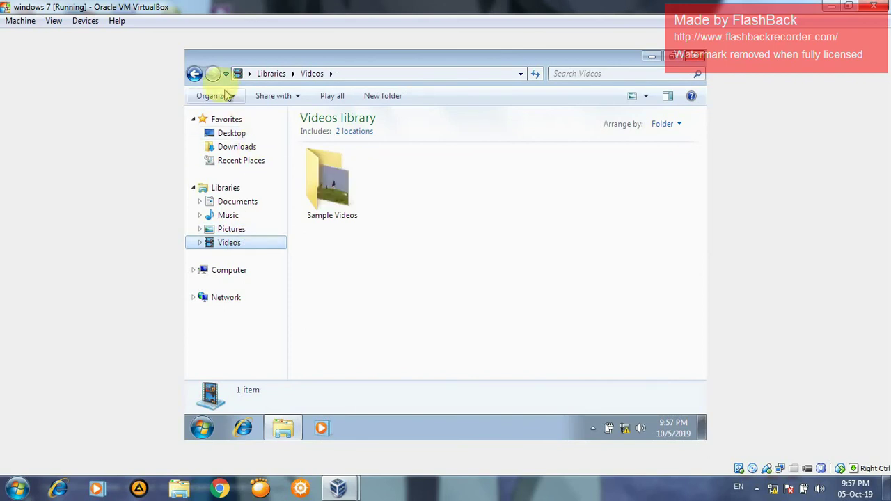
{"action": "left_click", "coordinate": [194, 73]}
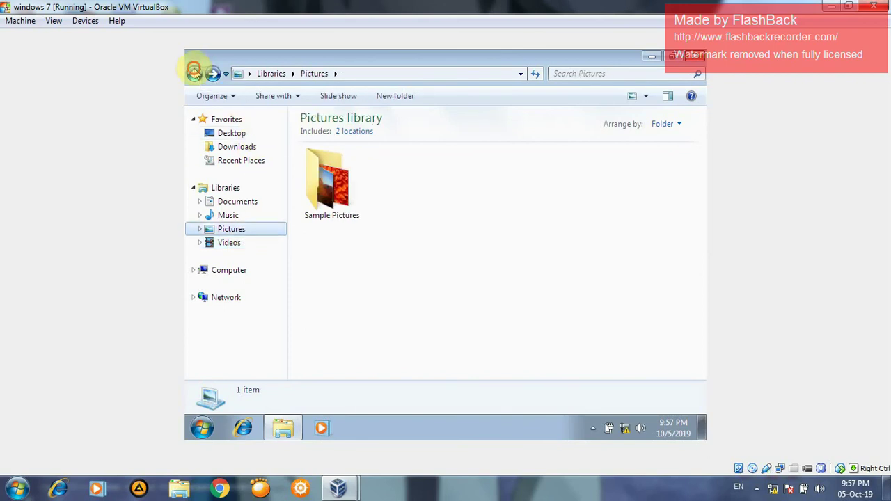
{"action": "left_click", "coordinate": [194, 73]}
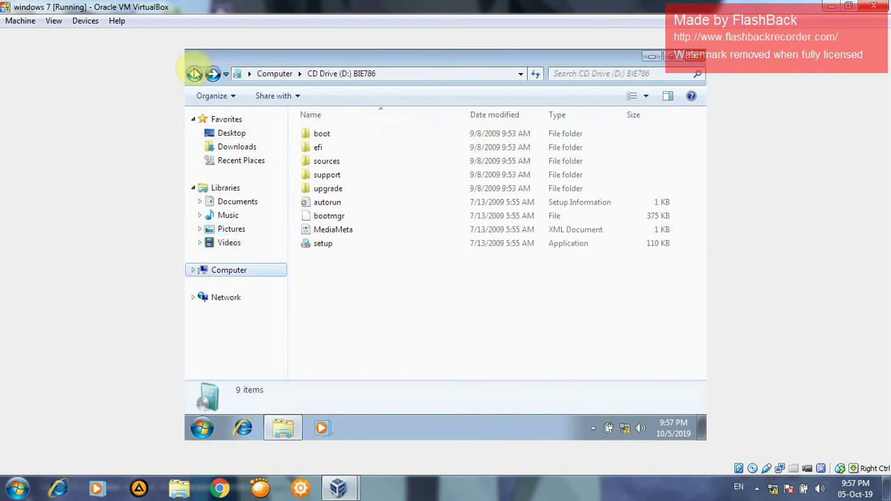
{"action": "left_click", "coordinate": [695, 56]}
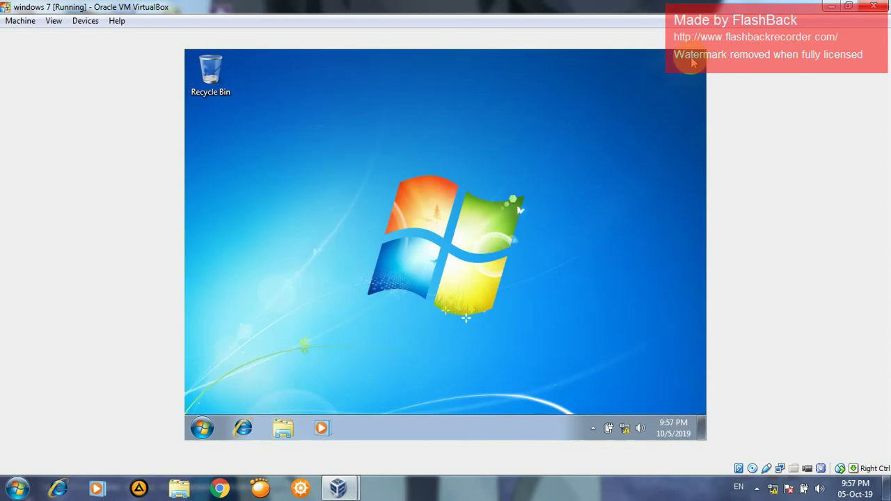
Launch the Snipping Tool inside the Windows 7 guest to view it, and close it.
{"action": "left_click", "coordinate": [203, 428]}
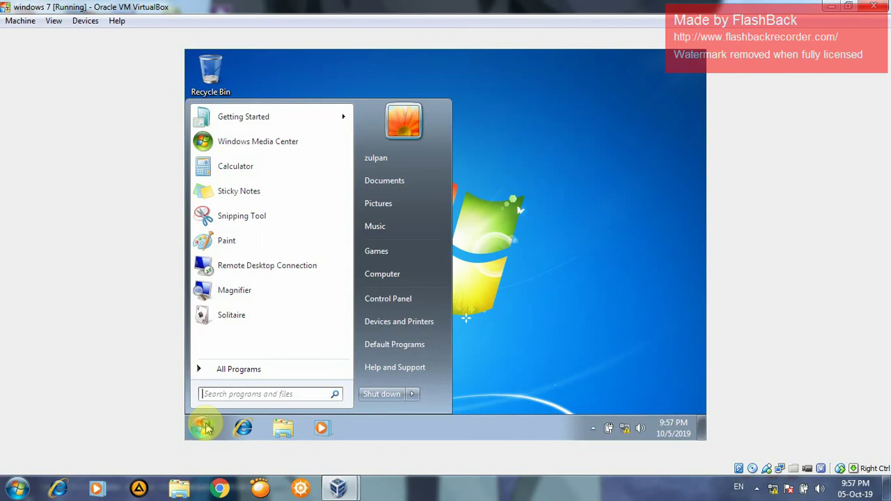
{"action": "left_click", "coordinate": [234, 213]}
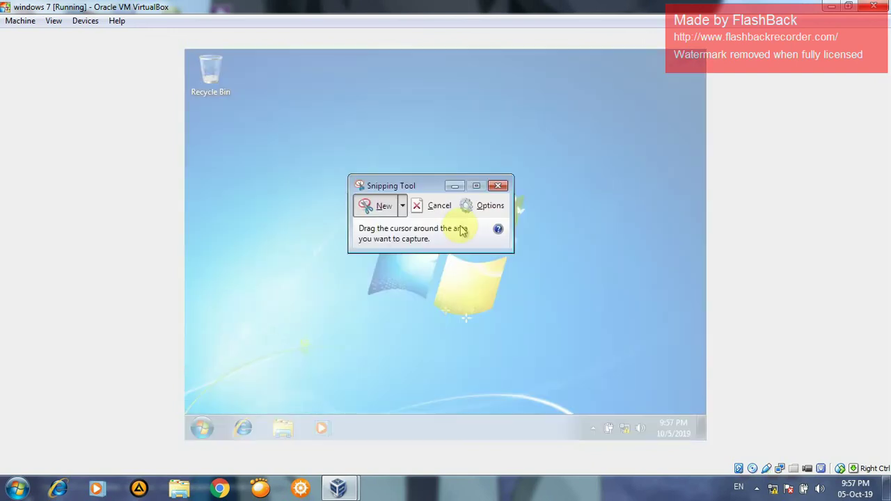
{"action": "left_click", "coordinate": [494, 186]}
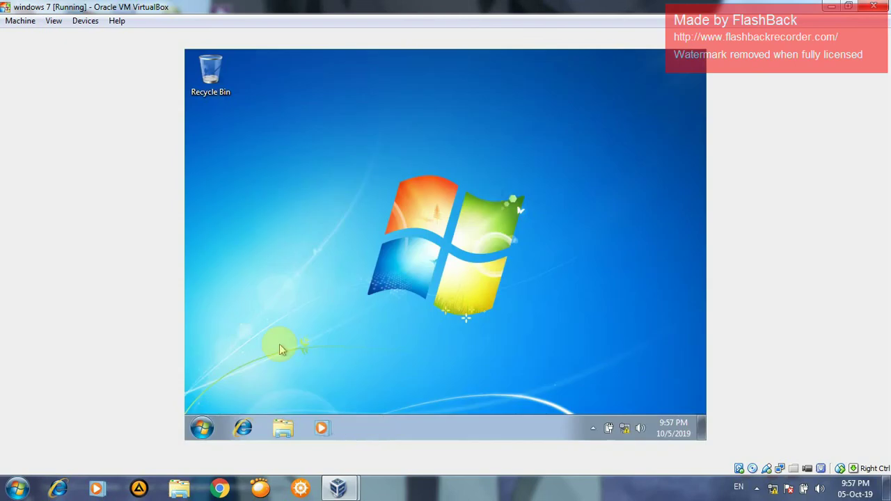
Open Sticky Notes in the Windows 7 guest, write a person's name on the note, and delete the note.
{"action": "left_click", "coordinate": [202, 428]}
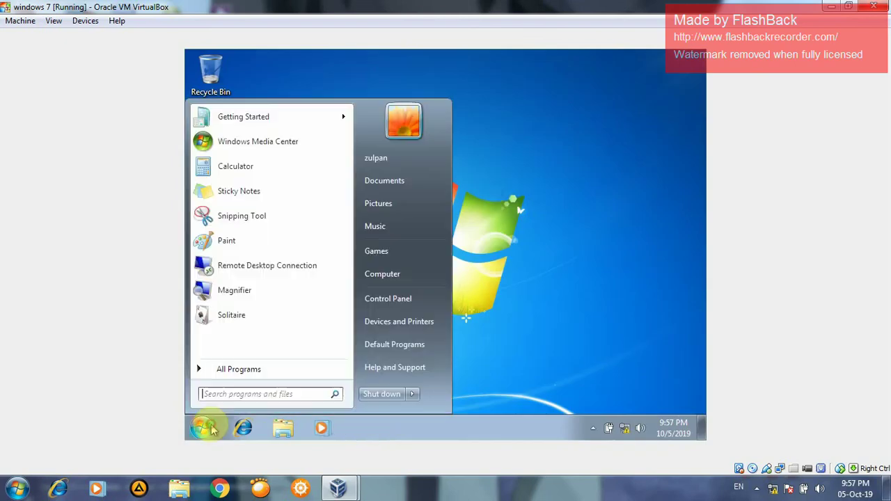
{"action": "left_click", "coordinate": [267, 201]}
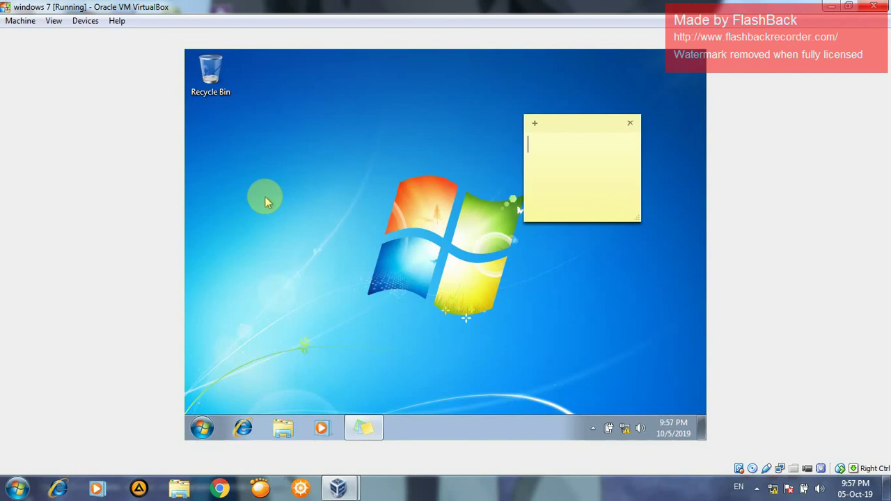
{"action": "type", "text": "zulpan"}
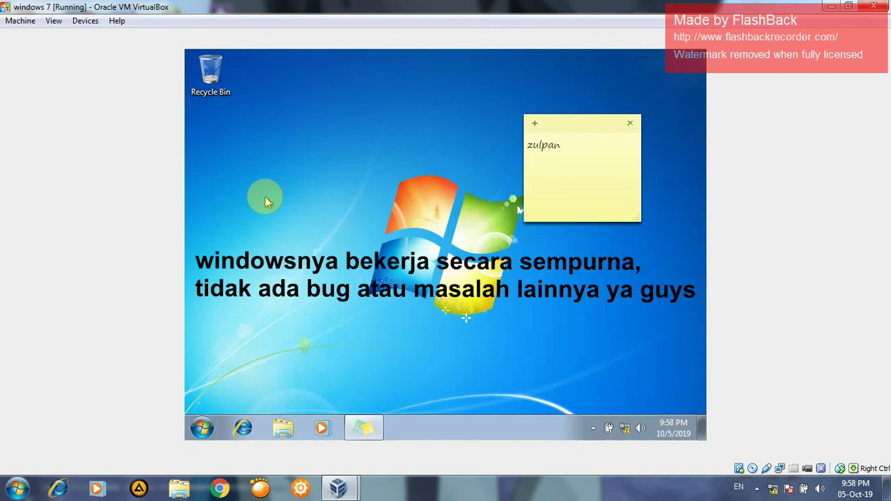
{"action": "left_click", "coordinate": [629, 127]}
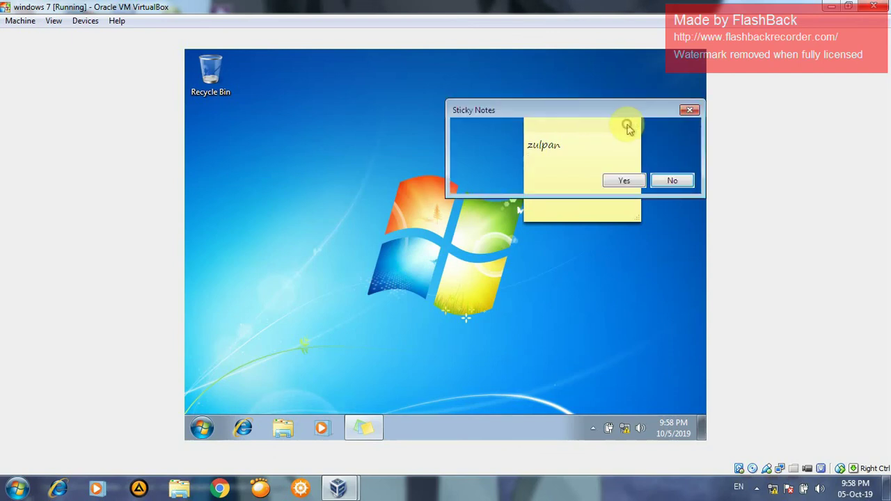
{"action": "left_click", "coordinate": [625, 181]}
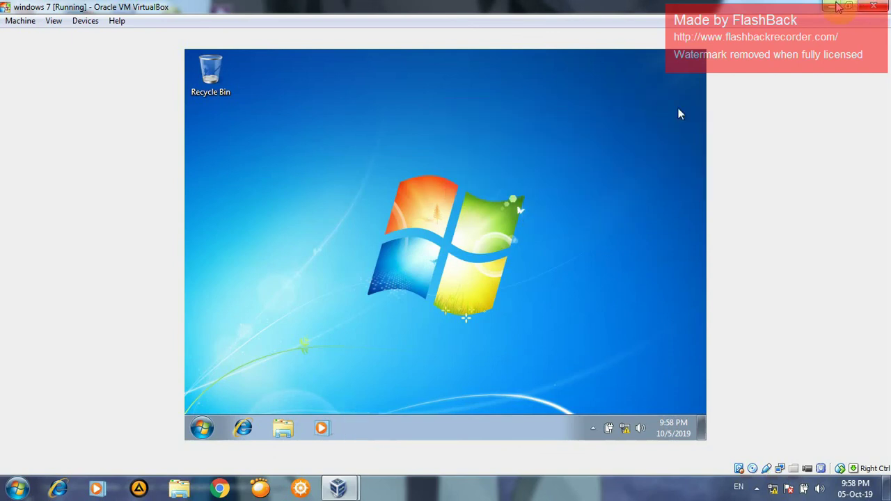
Minimize and restore the running windows 7 machine, and view the guest's hidden notification area icons.
{"action": "left_click", "coordinate": [837, 7]}
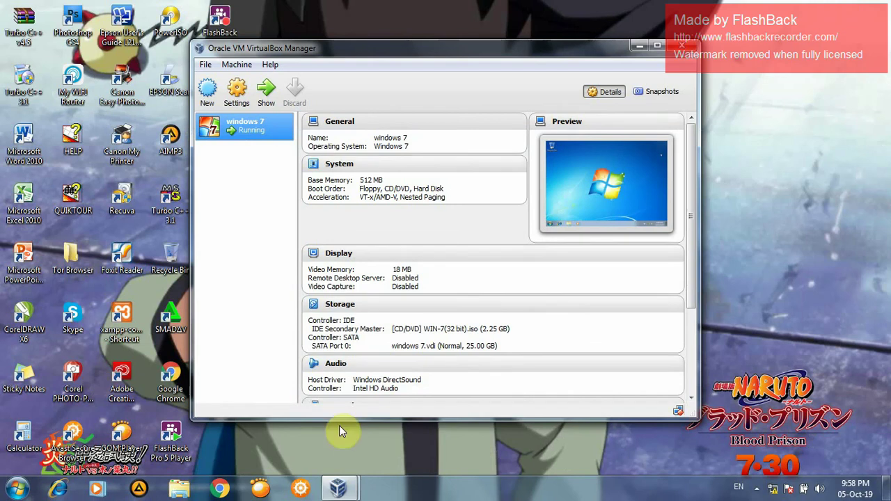
{"action": "mouse_move", "coordinate": [343, 492]}
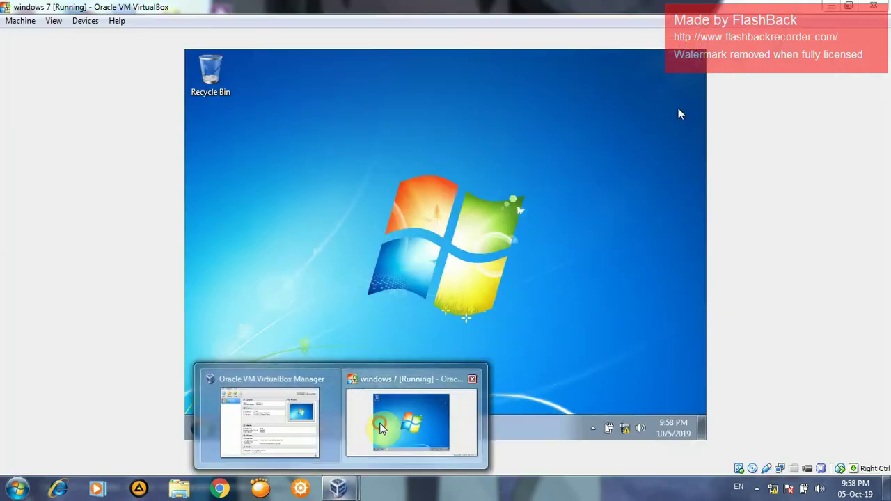
{"action": "left_click", "coordinate": [383, 416]}
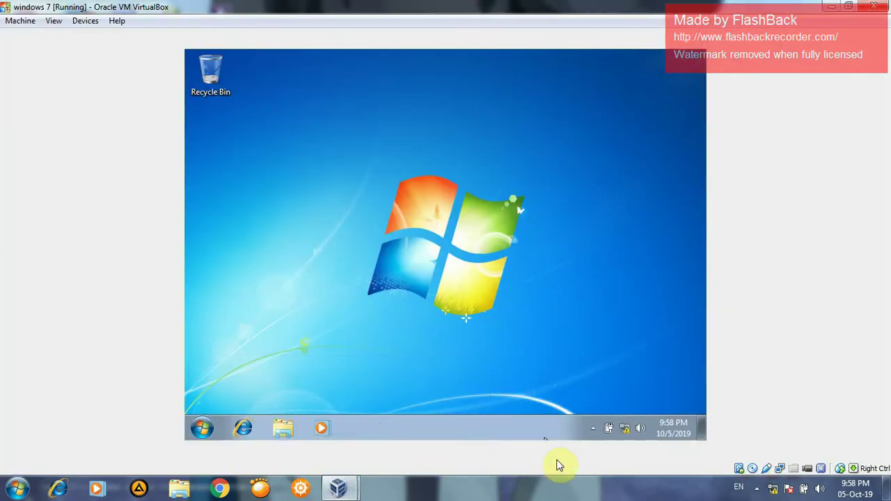
{"action": "left_click", "coordinate": [593, 431]}
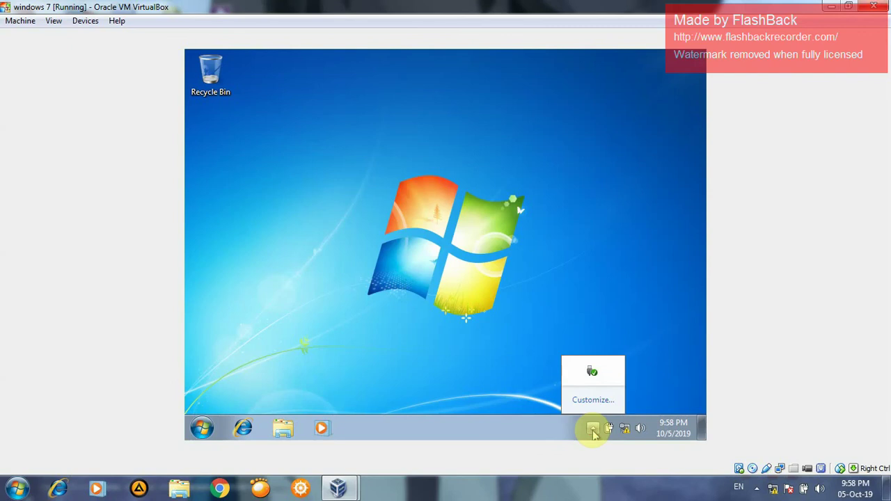
{"action": "left_click", "coordinate": [593, 431]}
{"action": "left_click", "coordinate": [700, 287]}
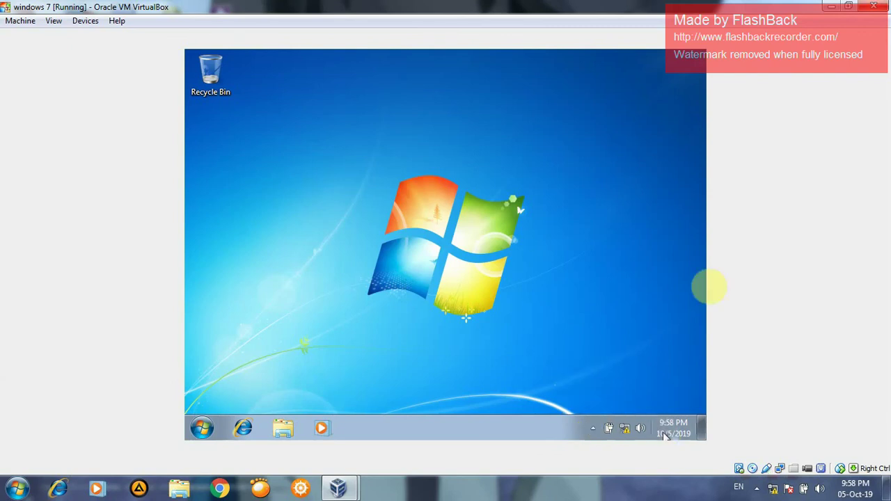
Close the windows 7 virtual machine with the Power off the machine option, and close VirtualBox Manager.
{"action": "left_click", "coordinate": [874, 6]}
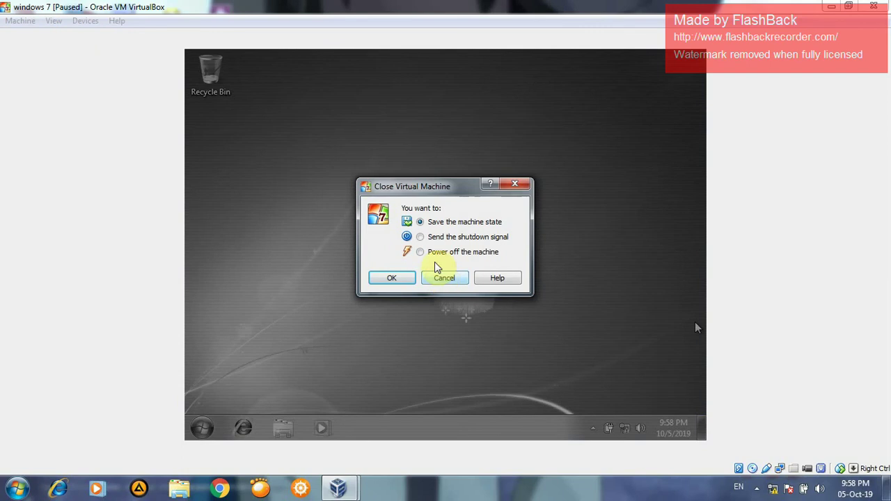
{"action": "left_click", "coordinate": [424, 254]}
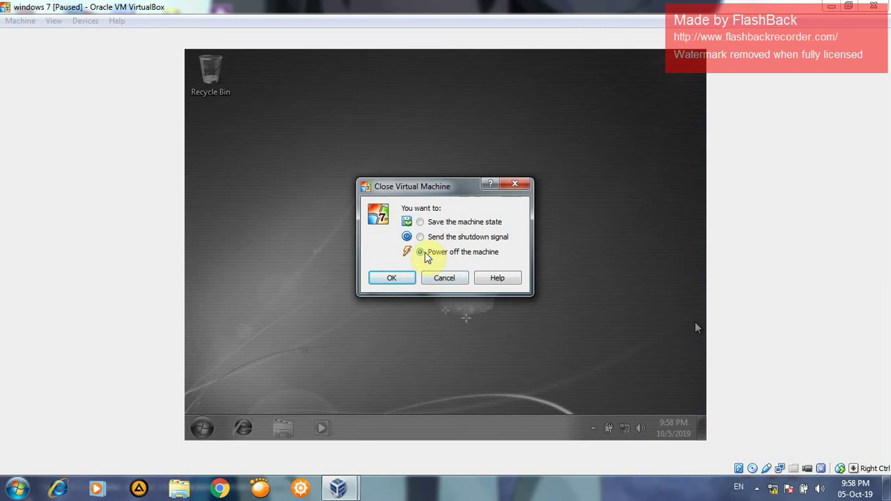
{"action": "left_click", "coordinate": [392, 278]}
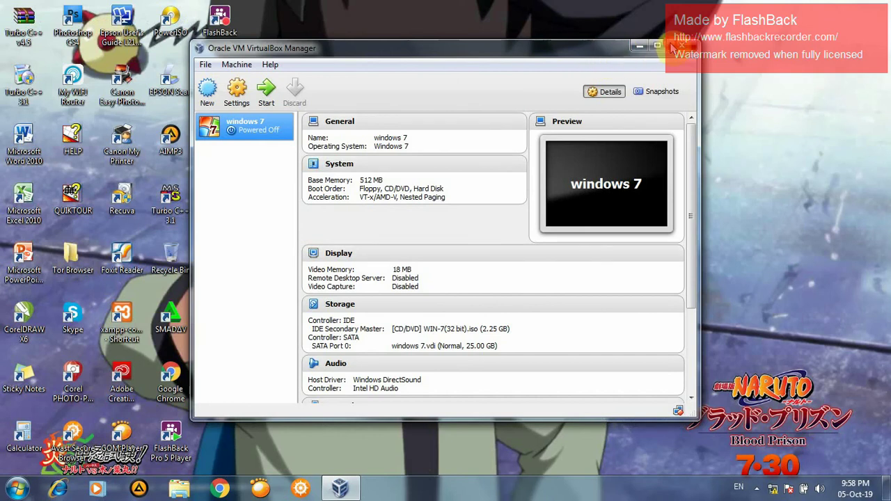
{"action": "left_click", "coordinate": [672, 47]}
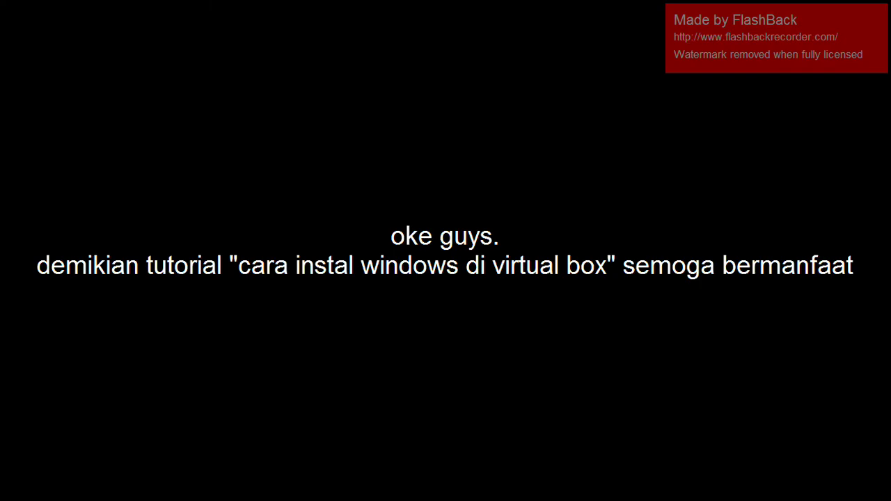